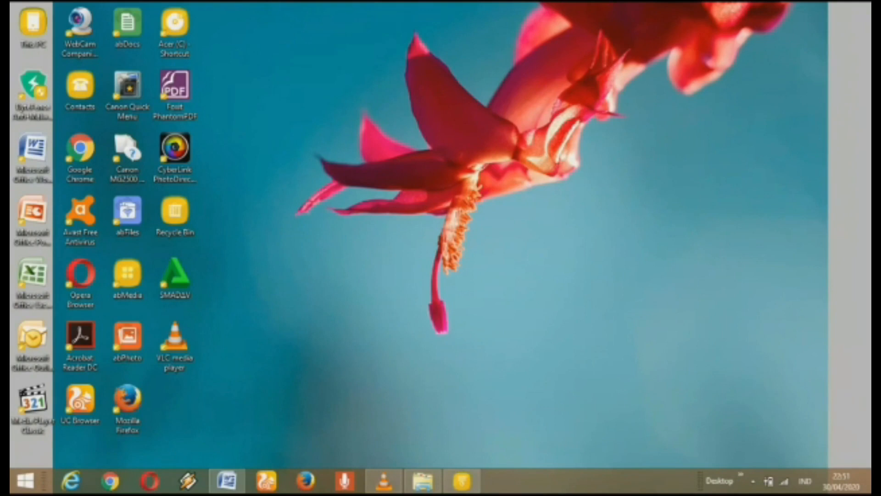
# Step: Restore the Word report document window, showing the KATA PENGANTAR page
pyautogui.click(228, 481)
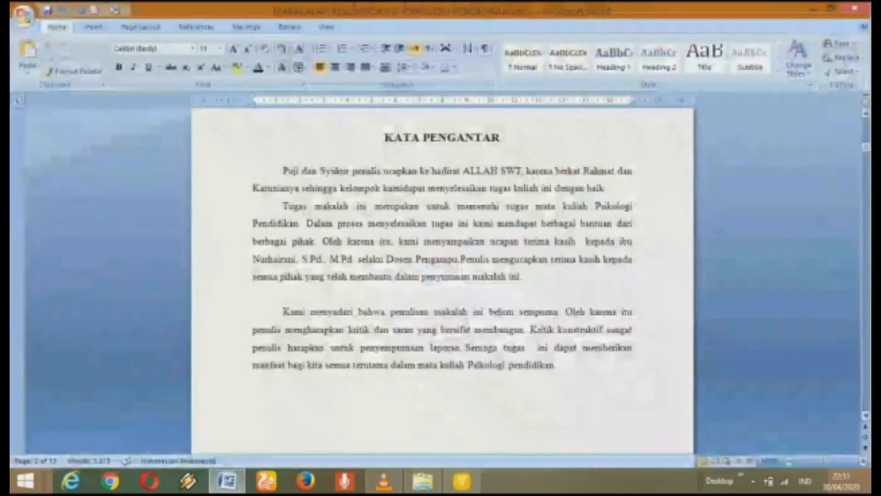
# Step: Switch the ribbon to the References tools for the table of contents
pyautogui.moveTo(866, 147)
pyautogui.mouseDown()
pyautogui.moveTo(866, 262)
pyautogui.moveTo(866, 131)
pyautogui.moveTo(866, 146)
pyautogui.mouseUp()
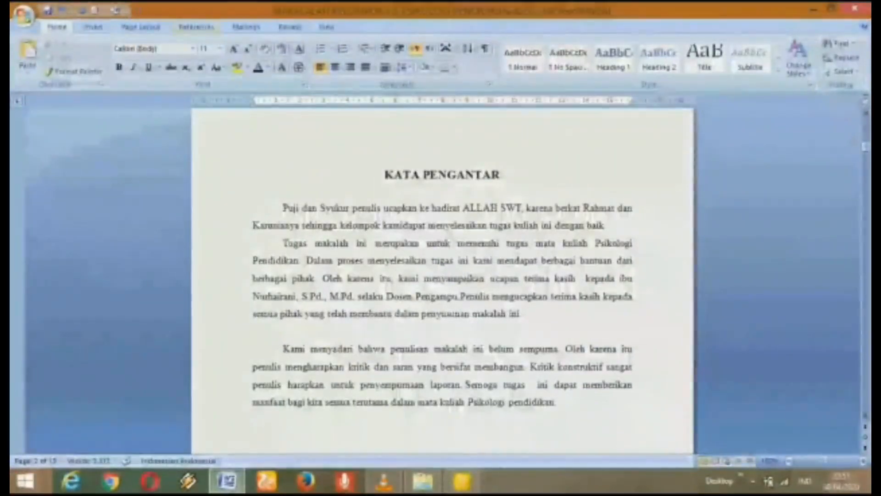
pyautogui.click(197, 26)
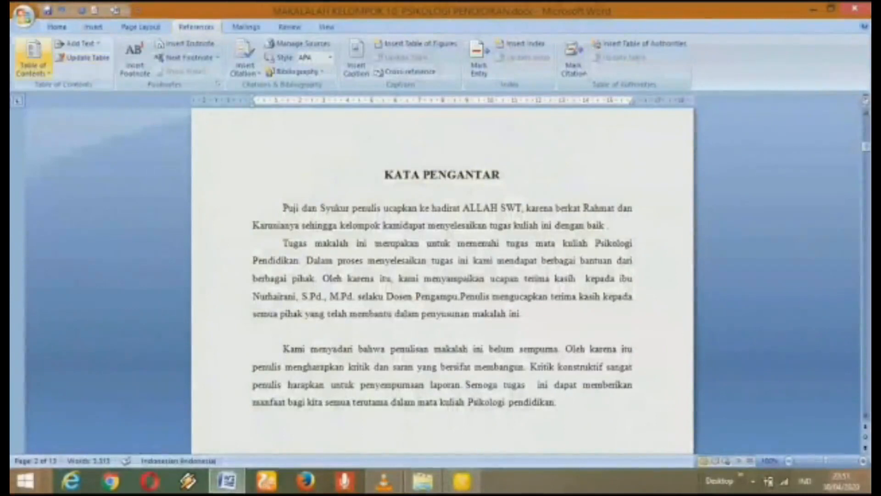
# Step: Mark KATA PENGANTAR, Daftar isi and BAB I PENDAHULUAN as Level 1 contents entries
pyautogui.moveTo(385, 175); pyautogui.dragTo(504, 175)
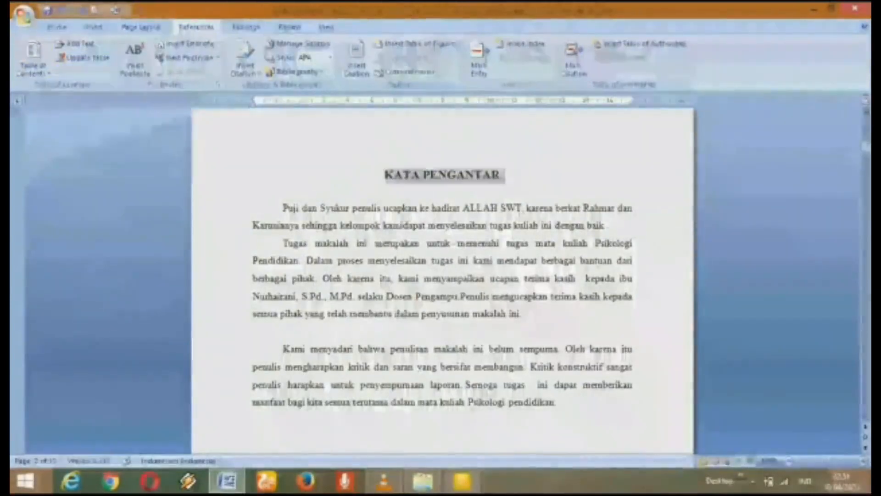
pyautogui.click(78, 43)
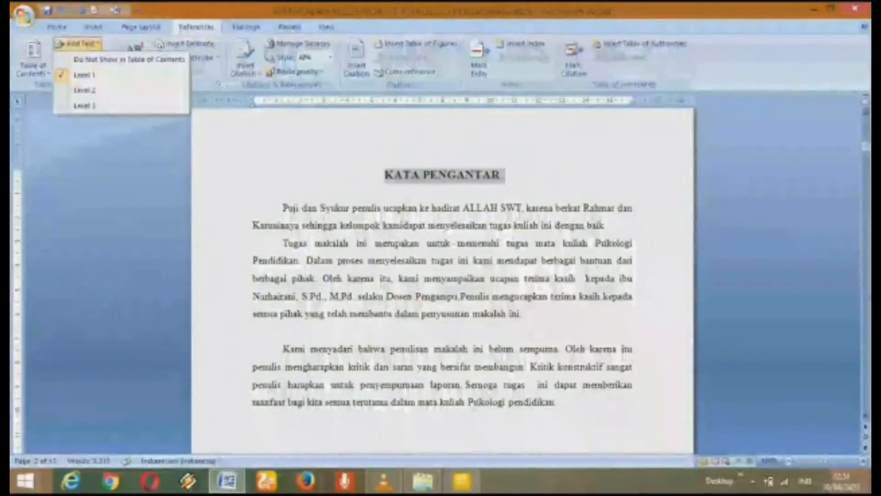
pyautogui.click(84, 75)
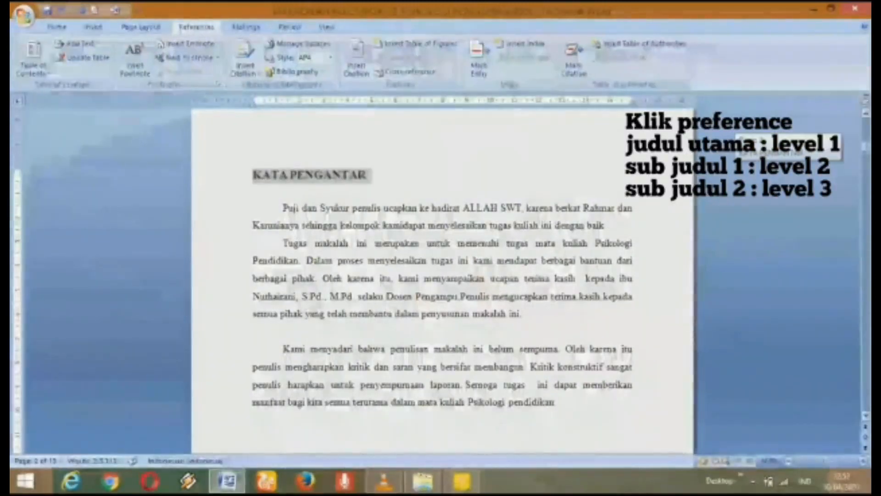
pyautogui.scroll(-6, 442, 275)
pyautogui.scroll(-10, 442, 276)
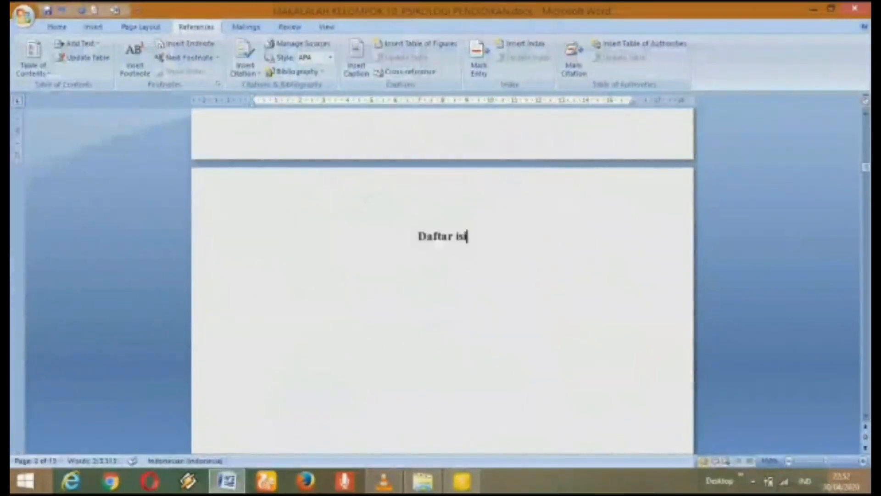
pyautogui.hotkey('shift', 'Home')
pyautogui.click(78, 43)
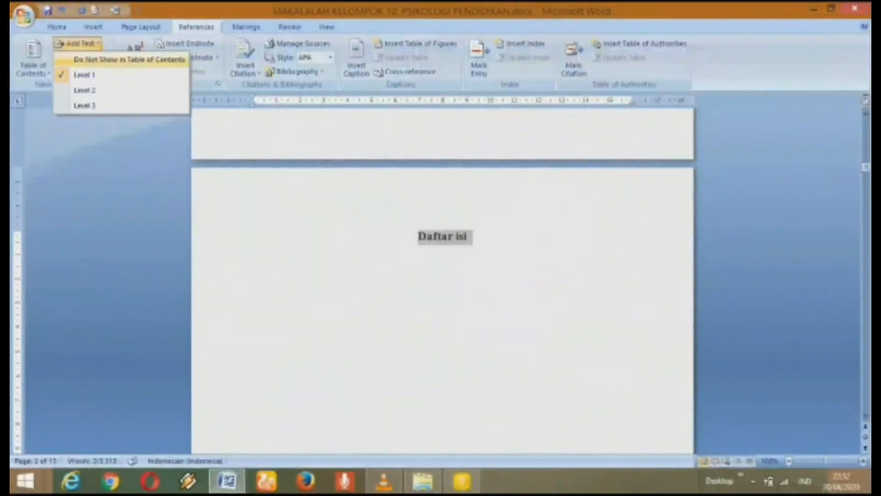
pyautogui.click(82, 73)
pyautogui.moveTo(867, 167); pyautogui.dragTo(866, 189)
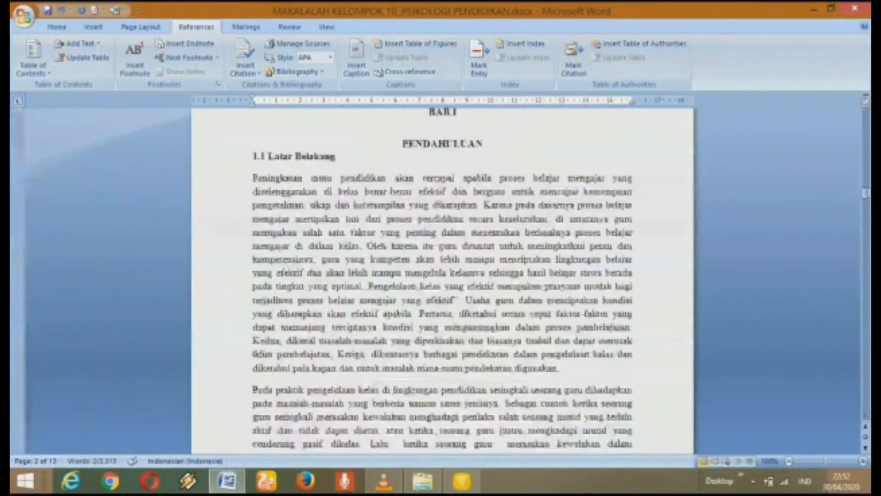
pyautogui.click(866, 113)
pyautogui.moveTo(484, 154); pyautogui.dragTo(416, 153)
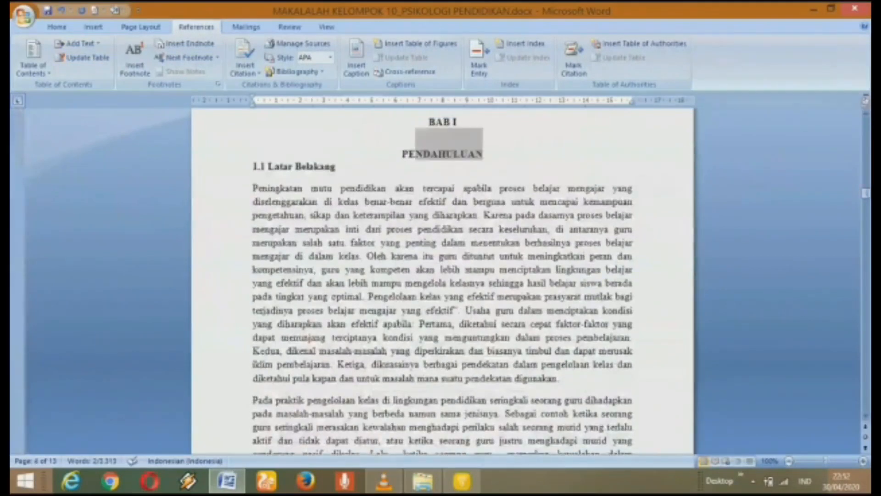
pyautogui.click(78, 43)
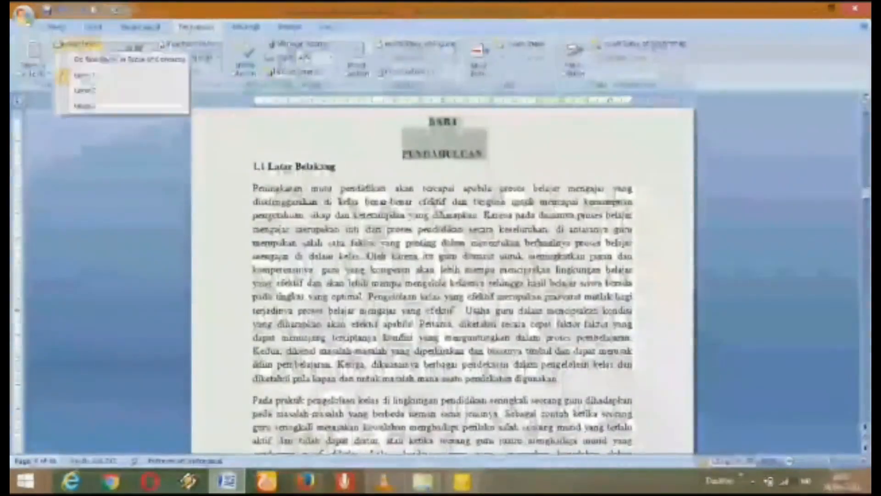
pyautogui.click(85, 75)
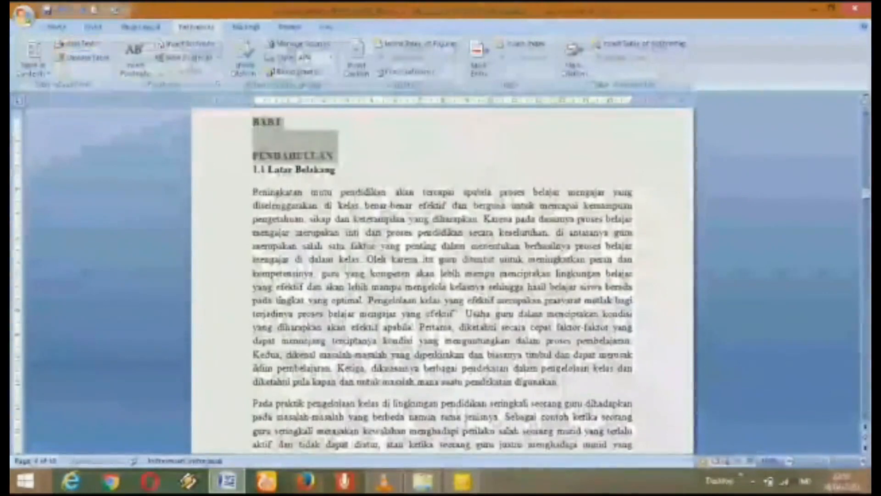
# Step: Mark 1.1 Latar Belakang and Rumusan Masalah as Level 2 contents entries
pyautogui.moveTo(342, 169); pyautogui.dragTo(268, 170)
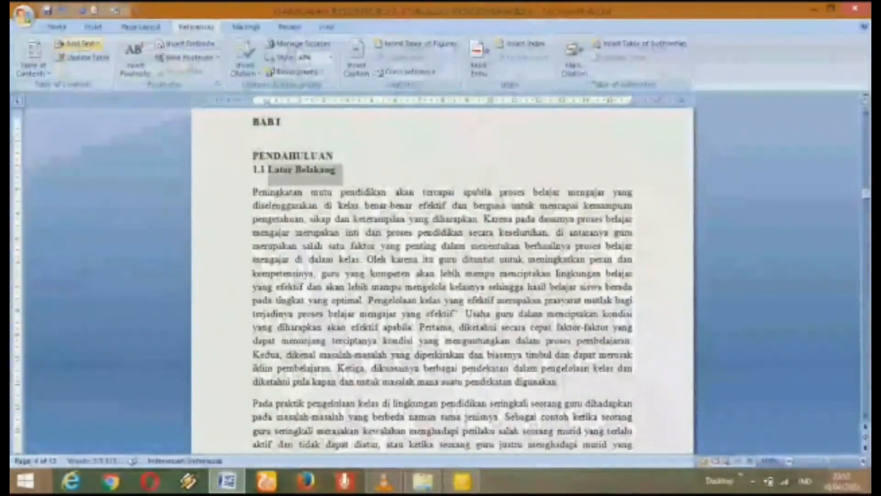
pyautogui.click(77, 43)
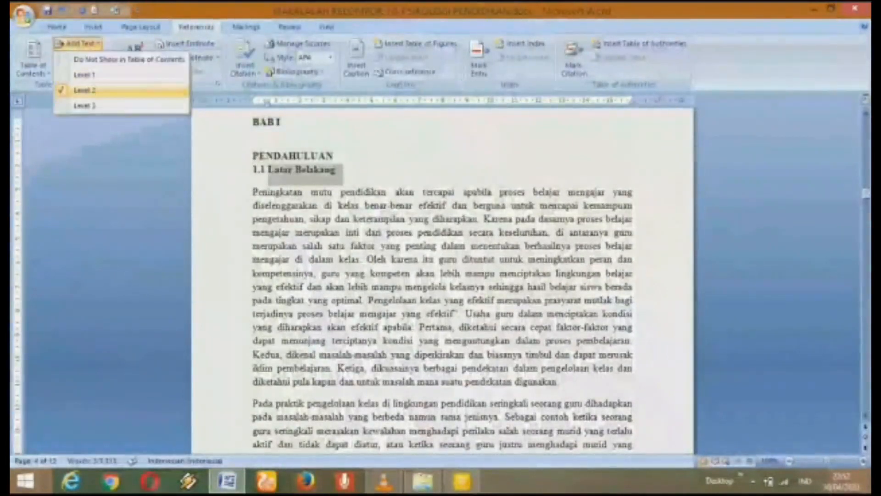
pyautogui.click(83, 91)
pyautogui.moveTo(866, 194); pyautogui.dragTo(866, 213)
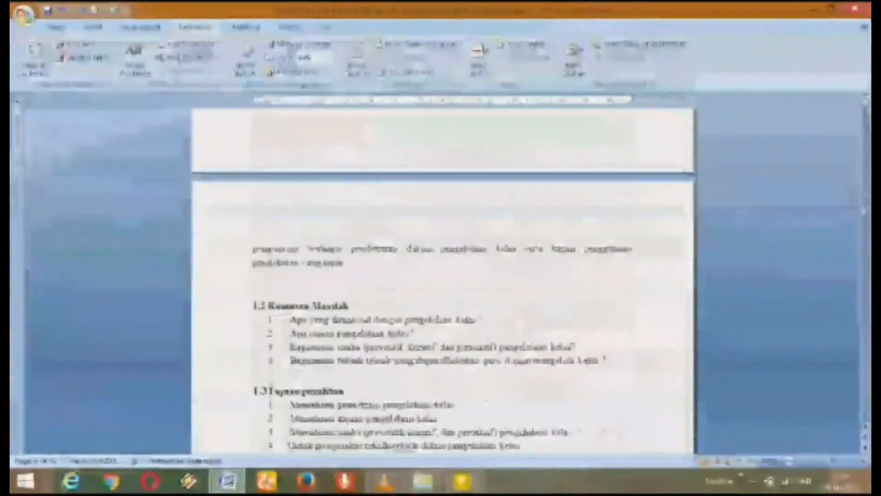
pyautogui.moveTo(351, 305); pyautogui.dragTo(268, 306)
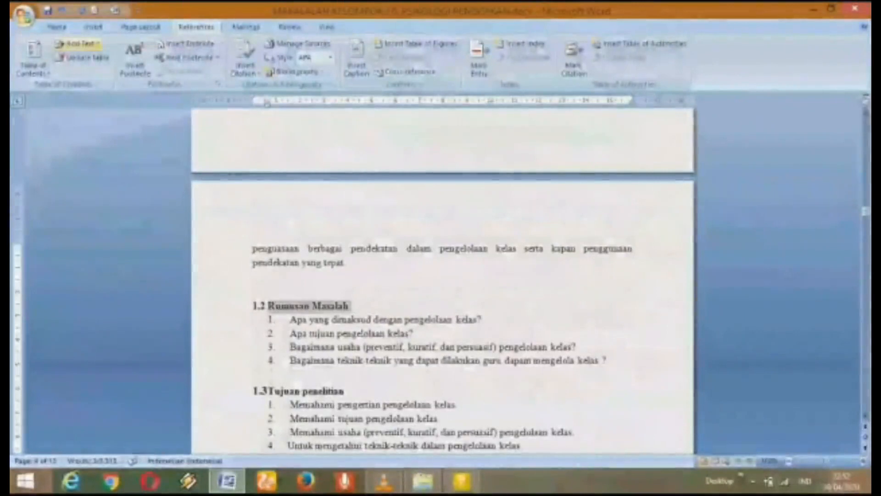
pyautogui.click(76, 43)
pyautogui.click(83, 91)
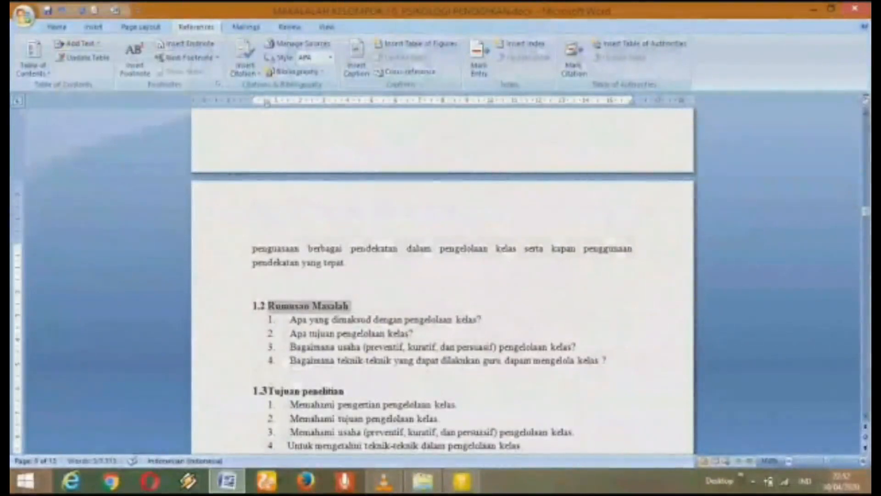
pyautogui.moveTo(867, 211); pyautogui.dragTo(866, 216)
pyautogui.moveTo(363, 242); pyautogui.dragTo(267, 242)
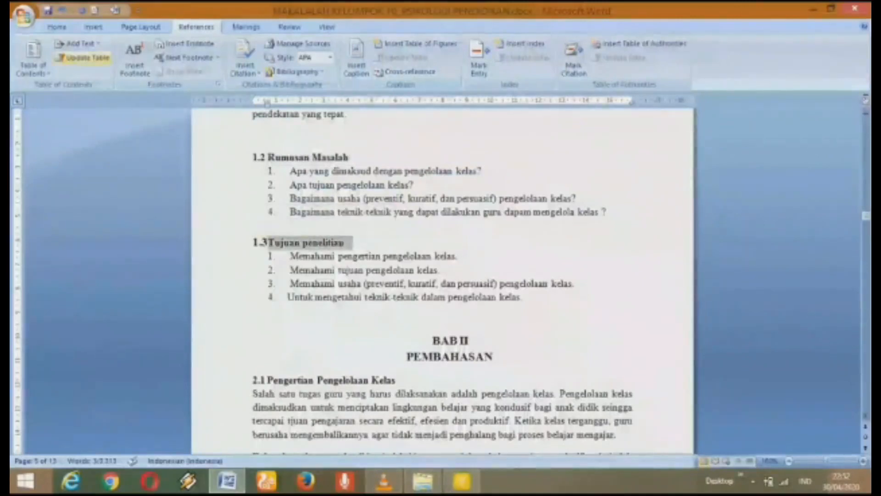
# Step: Mark Tujuan penelitian as Level 2 and BAB II PEMBAHASAN as Level 1
pyautogui.click(75, 44)
pyautogui.click(82, 91)
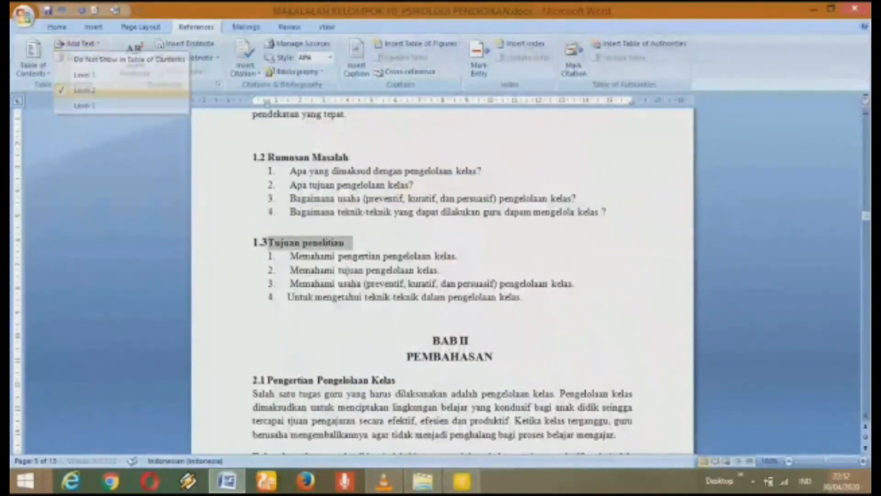
pyautogui.moveTo(866, 216); pyautogui.dragTo(867, 219)
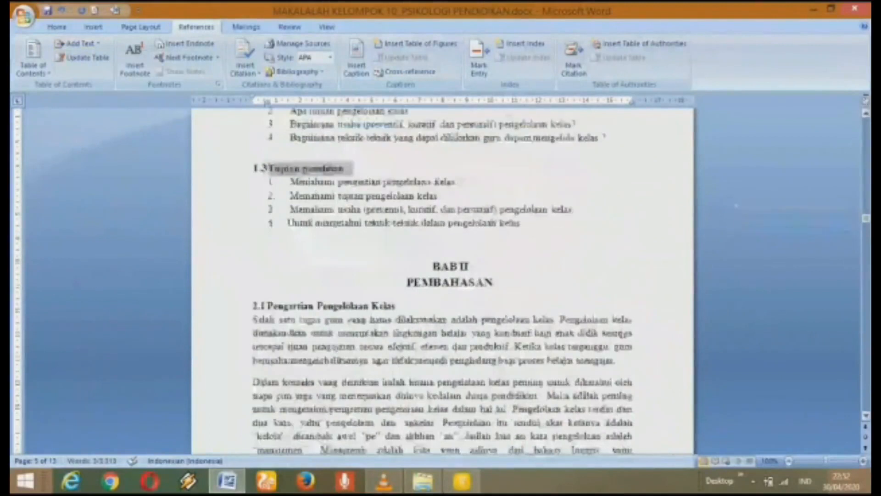
pyautogui.moveTo(501, 283); pyautogui.dragTo(407, 283)
pyautogui.hotkey('shift', 'Up')
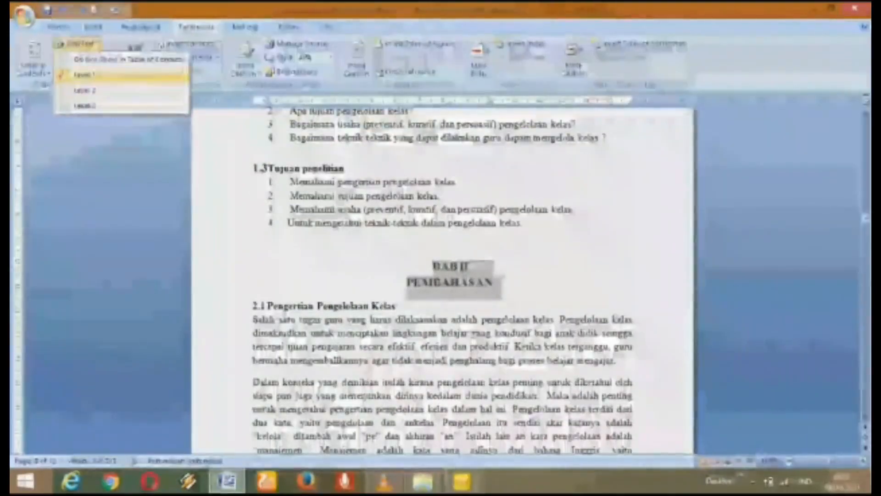
pyautogui.click(86, 75)
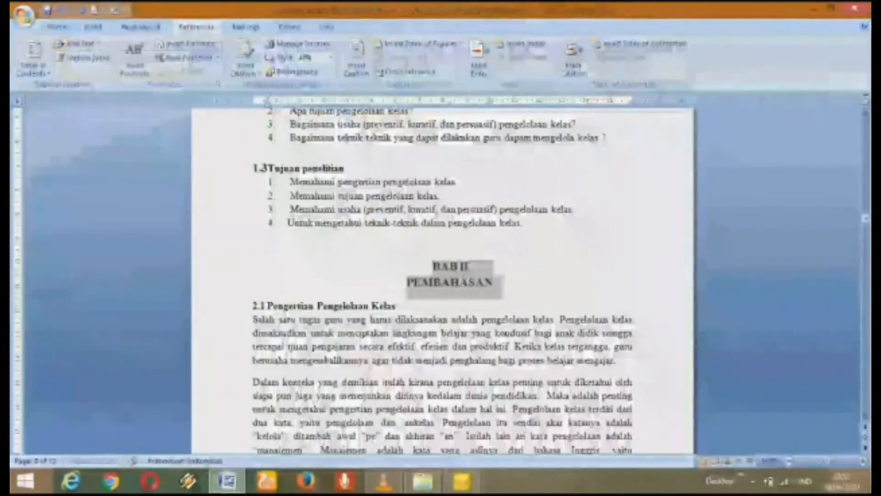
# Step: Mark 2.1 Pengertian Pengelolaan Kelas and 2.2 Tujuan Pengelolaan Kelas as Level 2 entries
pyautogui.moveTo(866, 219); pyautogui.dragTo(867, 220)
pyautogui.click(397, 269)
pyautogui.moveTo(396, 269); pyautogui.dragTo(267, 269)
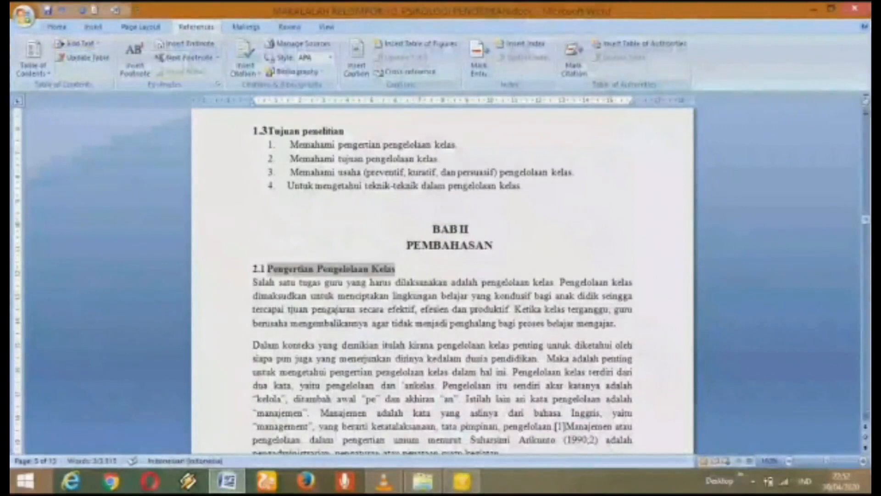
pyautogui.click(76, 43)
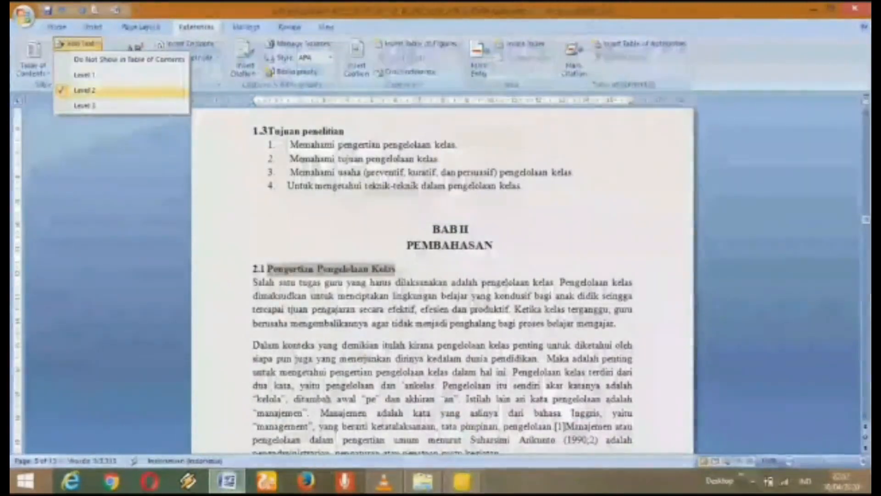
pyautogui.click(85, 91)
pyautogui.moveTo(866, 219); pyautogui.dragTo(867, 232)
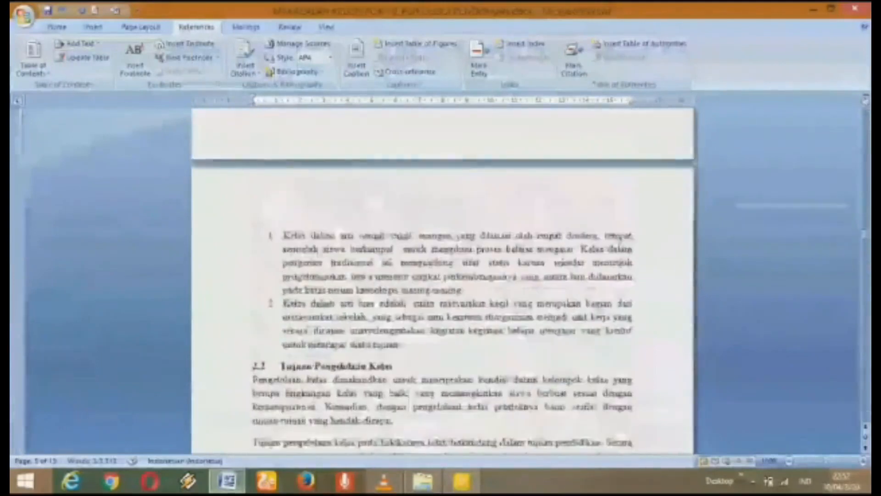
pyautogui.moveTo(394, 366); pyautogui.dragTo(280, 365)
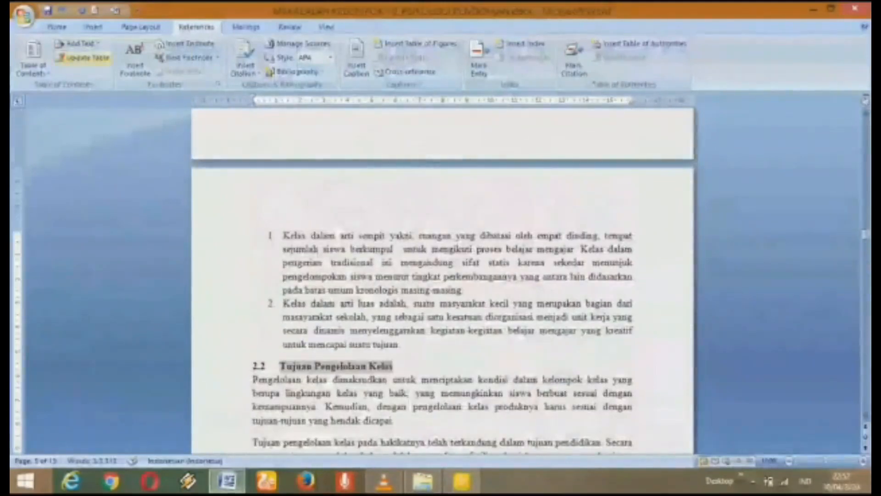
pyautogui.click(78, 43)
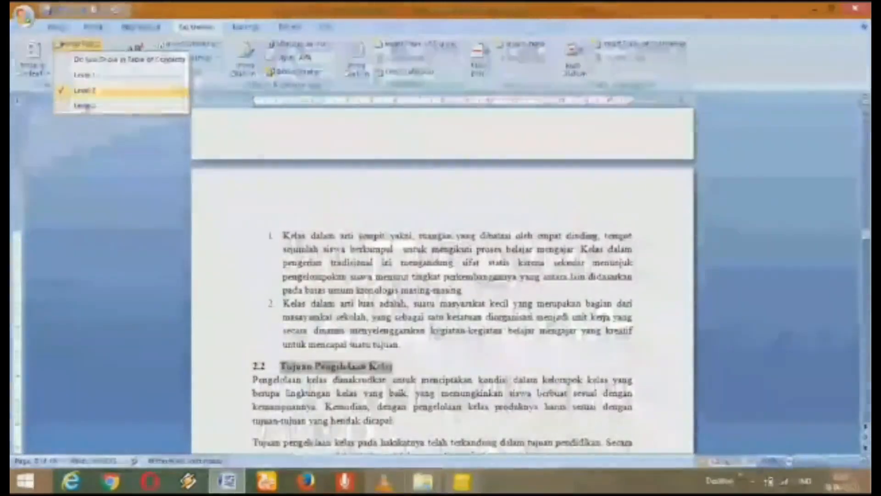
pyautogui.click(85, 90)
# Step: Mark 2.3 Berbagai Pendekatan and 2.4 Pengertian dan Teknik Pengelolaan Kelas as Level 2
pyautogui.moveTo(866, 234); pyautogui.dragTo(867, 247)
pyautogui.moveTo(483, 272); pyautogui.dragTo(281, 273)
pyautogui.click(76, 43)
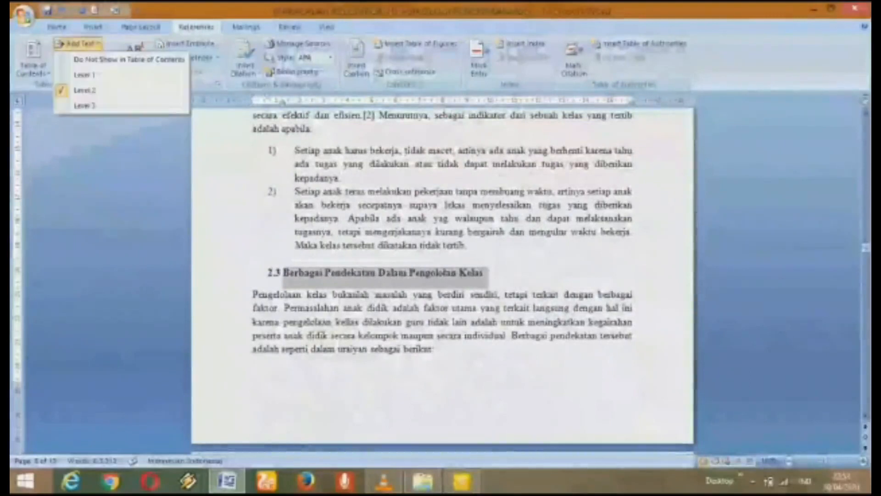
pyautogui.click(85, 90)
pyautogui.moveTo(866, 247); pyautogui.dragTo(866, 279)
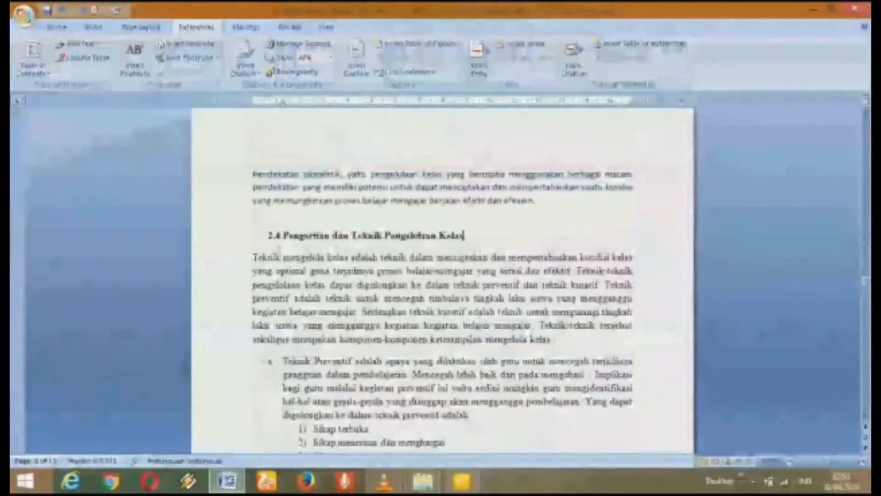
pyautogui.moveTo(464, 235); pyautogui.dragTo(283, 236)
pyautogui.click(78, 44)
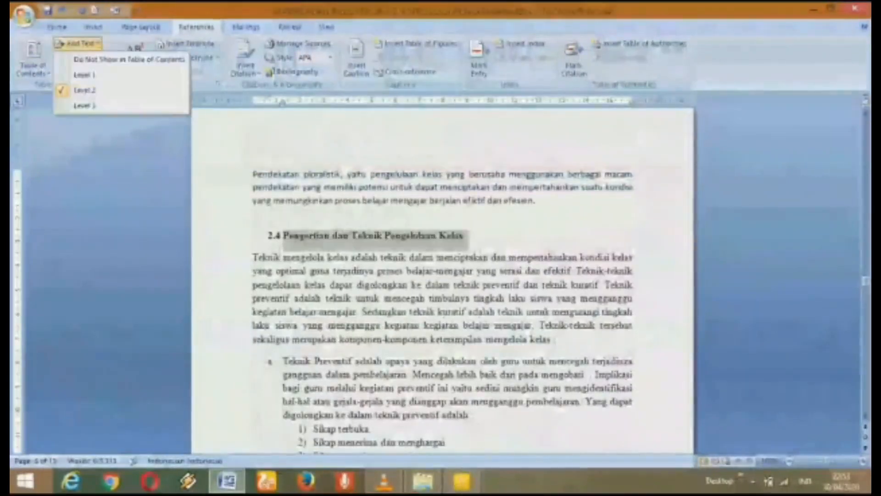
pyautogui.click(78, 89)
# Step: Mark the BAB III PENUTUP heading as a Level 1 contents entry
pyautogui.moveTo(867, 278); pyautogui.dragTo(867, 296)
pyautogui.moveTo(469, 359); pyautogui.dragTo(425, 322)
pyautogui.click(78, 44)
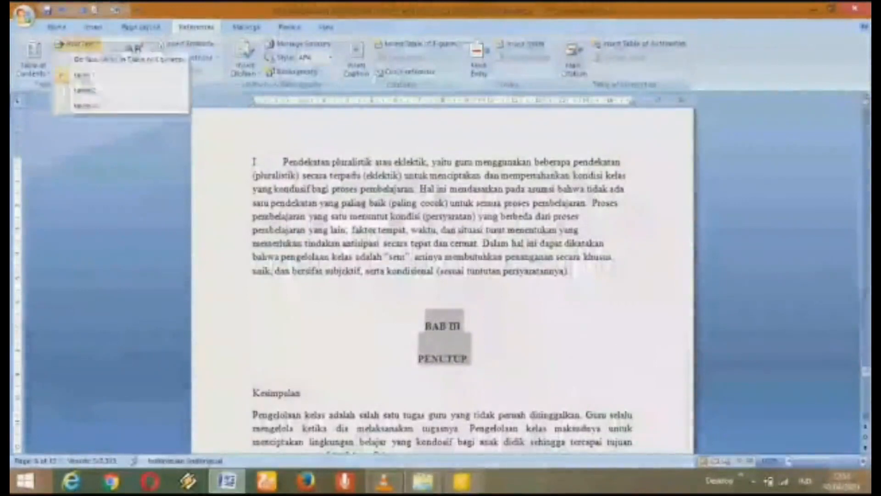
pyautogui.click(84, 74)
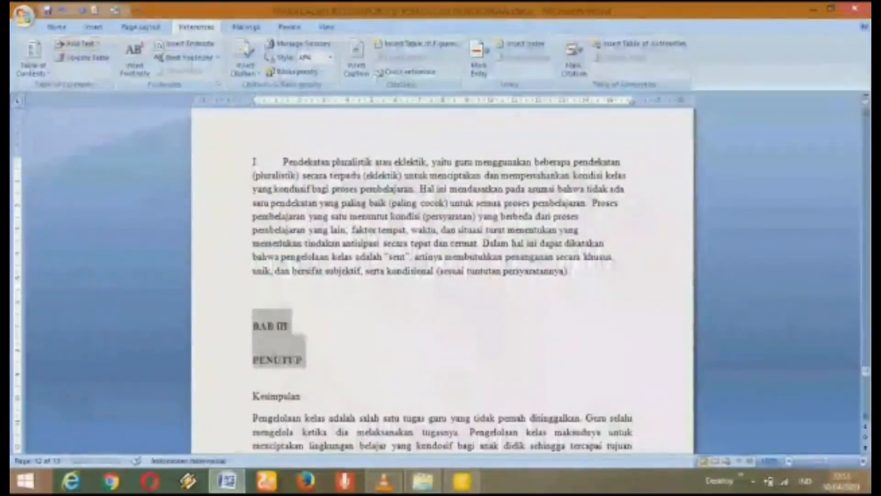
# Step: Mark DAFTAR PUSTAKA as a Level 1 entry and return to the Daftar isi page
pyautogui.moveTo(866, 370); pyautogui.dragTo(866, 396)
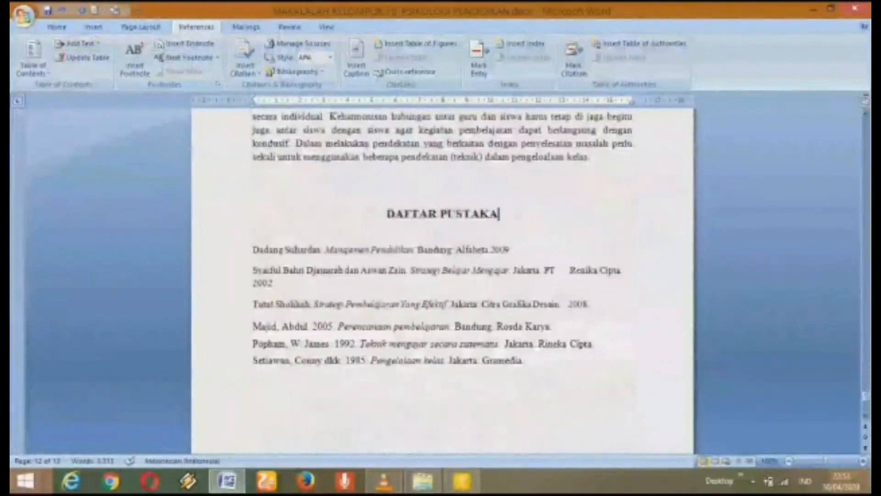
pyautogui.click(77, 43)
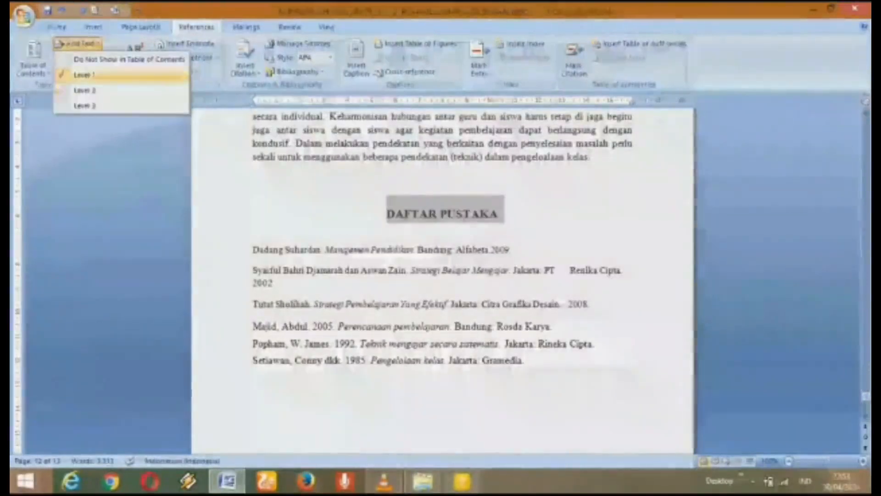
pyautogui.click(84, 75)
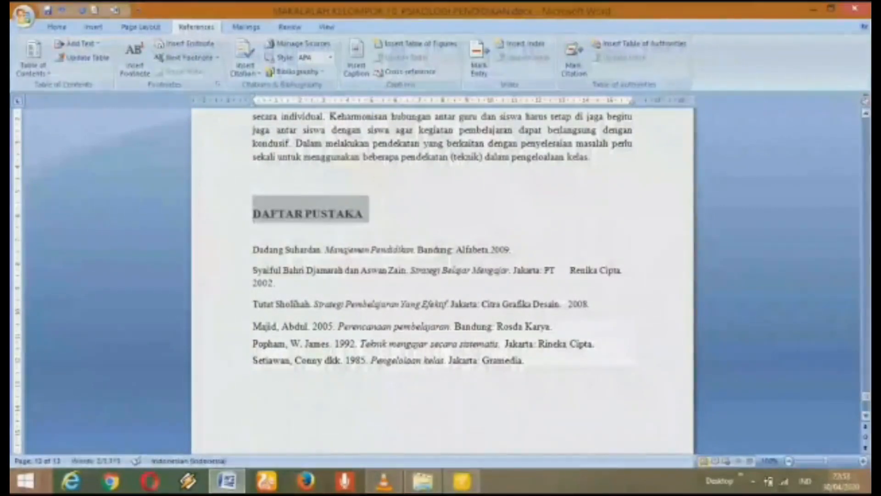
pyautogui.moveTo(866, 396); pyautogui.dragTo(866, 129)
pyautogui.moveTo(865, 183); pyautogui.dragTo(866, 168)
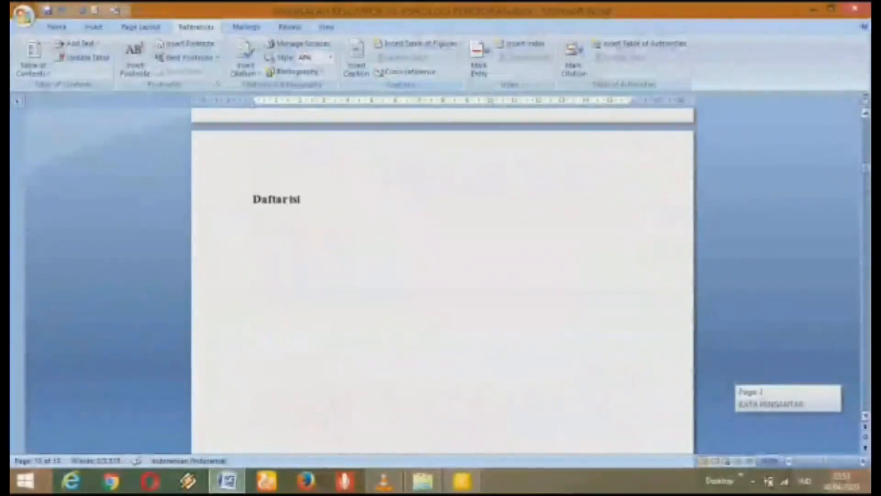
# Step: Place the cursor below the Daftar isi heading and open the Table of Contents gallery
pyautogui.scroll(-3, 443, 281)
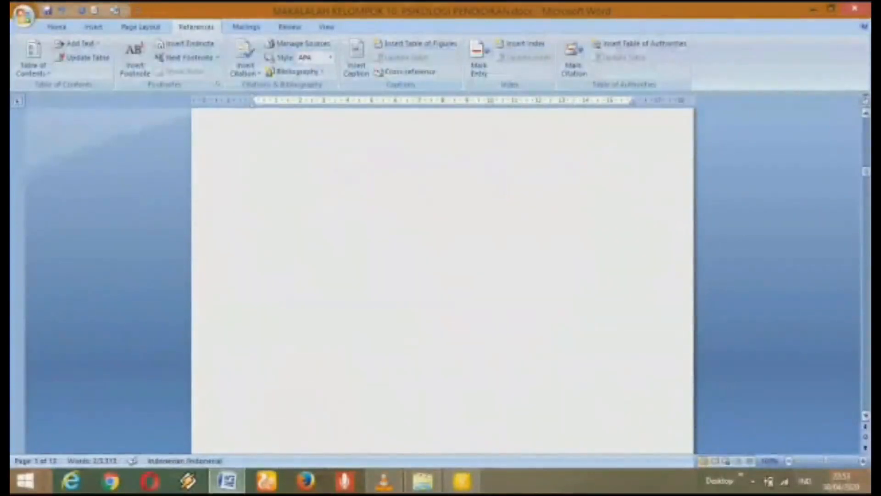
pyautogui.moveTo(866, 171); pyautogui.dragTo(865, 167)
pyautogui.click(253, 236)
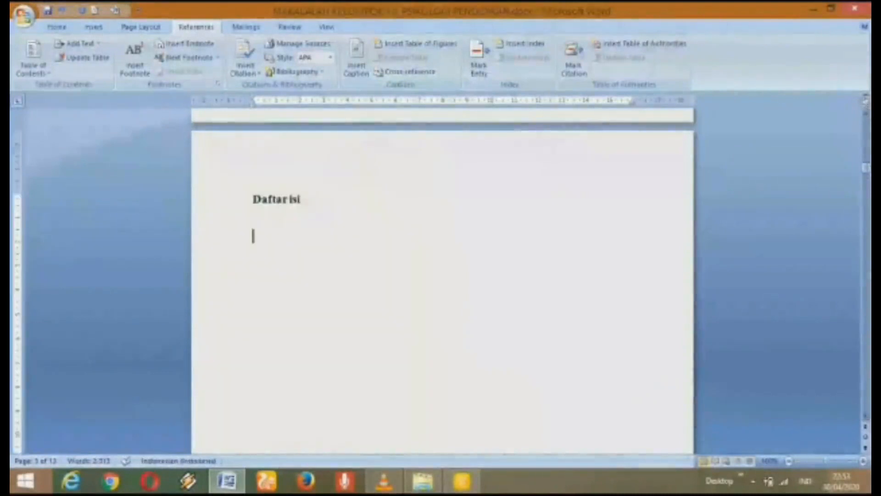
pyautogui.click(57, 27)
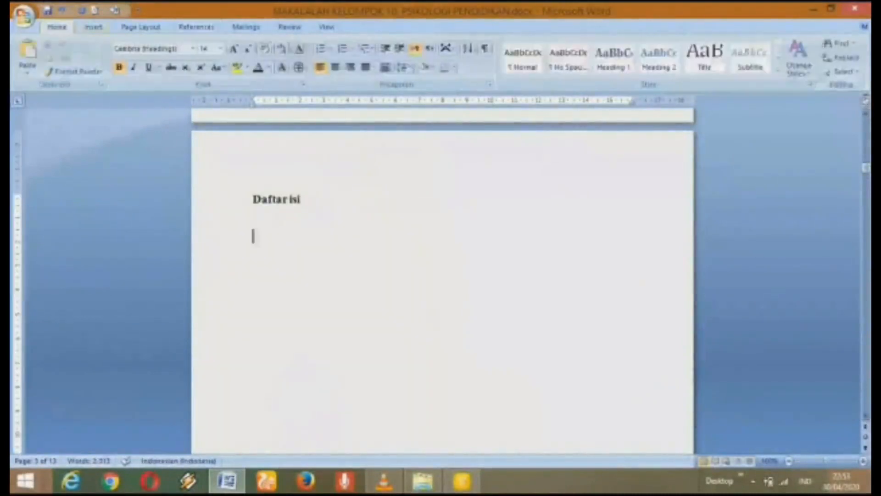
pyautogui.click(196, 27)
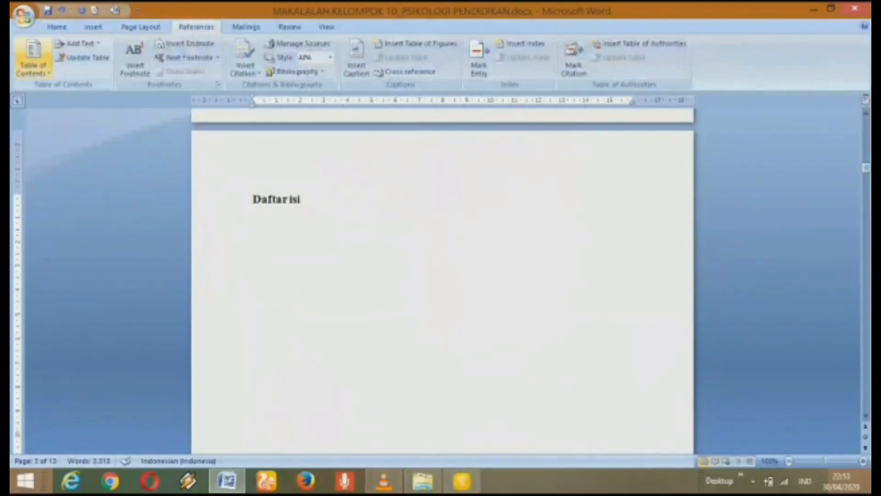
pyautogui.click(32, 59)
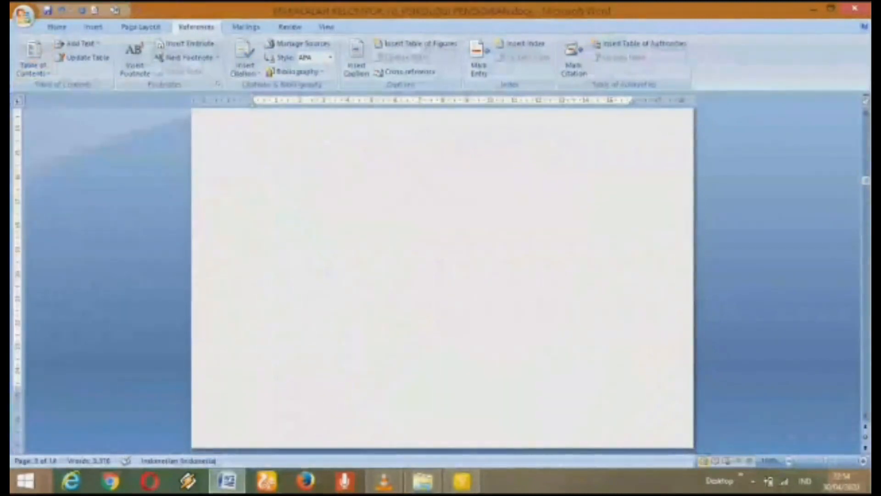
# Step: Insert the automatic table of contents, removing BAB I's page number and leader to join PENDAHULUAN
pyautogui.moveTo(866, 181); pyautogui.dragTo(866, 166)
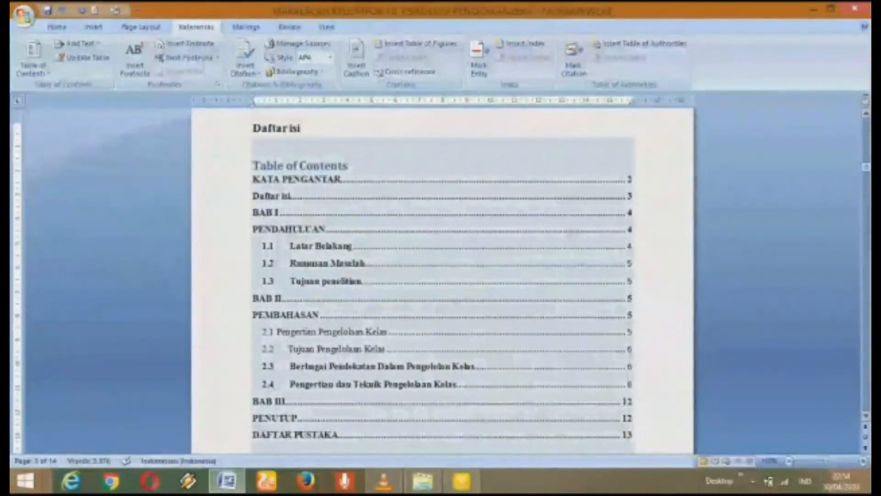
pyautogui.click(630, 219)
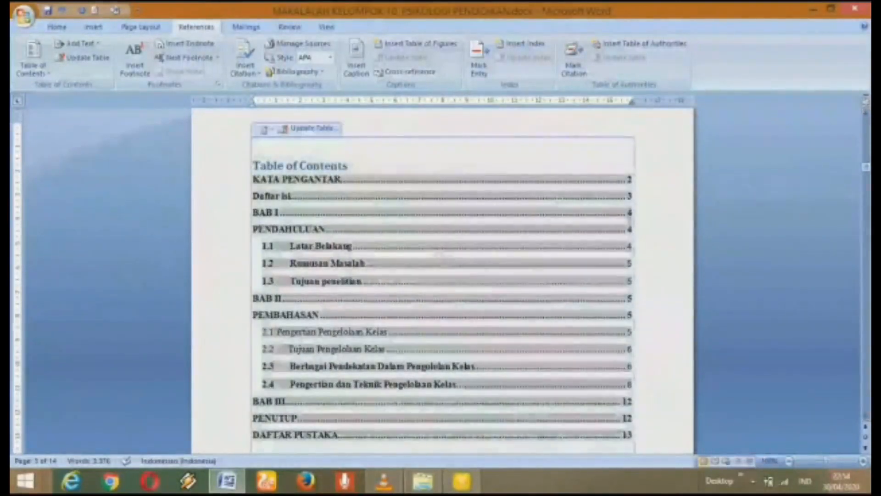
pyautogui.press('BackSpace')
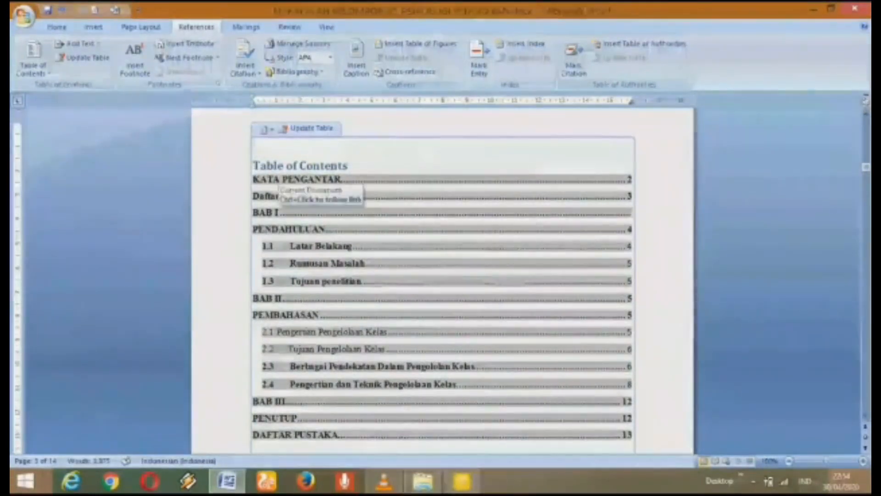
pyautogui.doubleClick(279, 213)
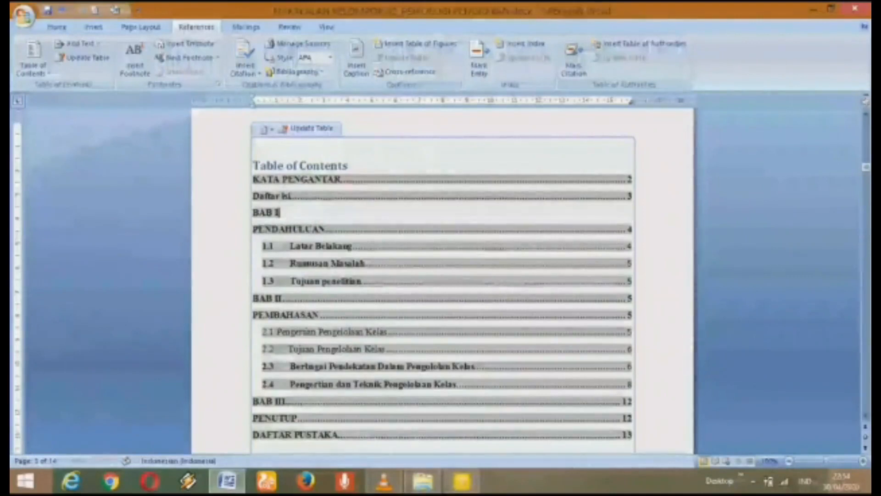
pyautogui.click(254, 229)
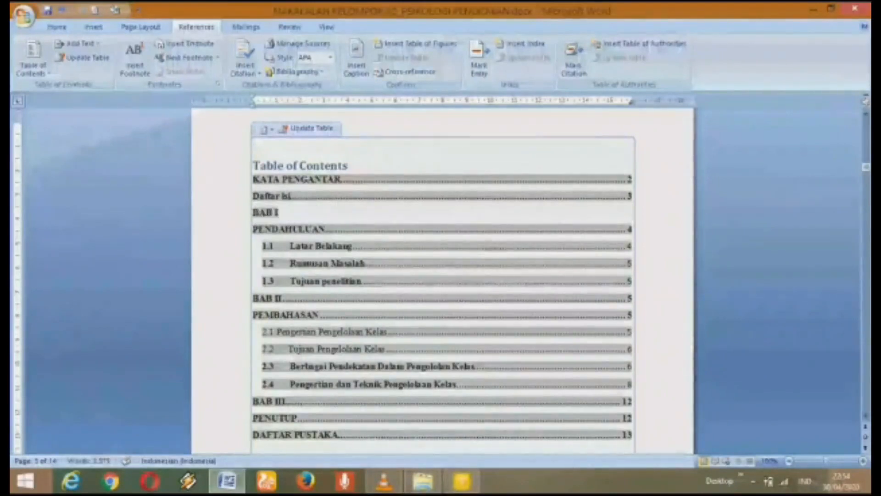
pyautogui.press('BackSpace')
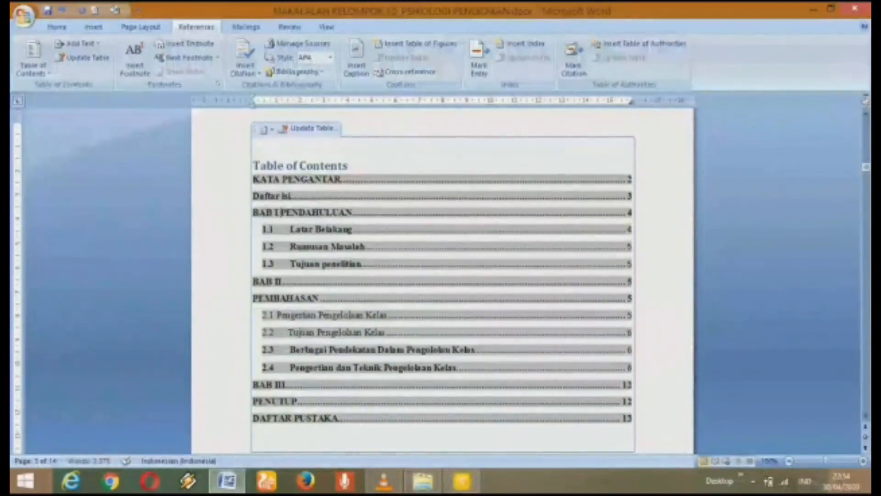
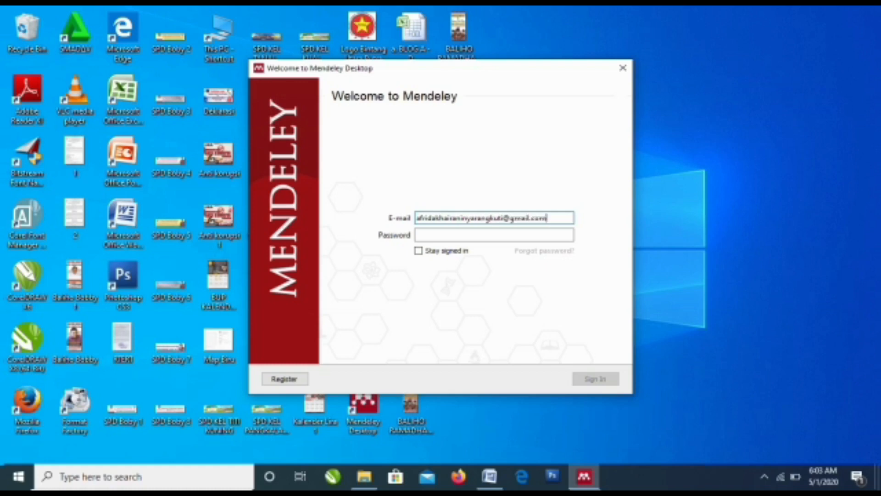
# Step: Sign in to Mendeley Desktop with the account e-mail and password
pyautogui.click(459, 235)
pyautogui.write('****')
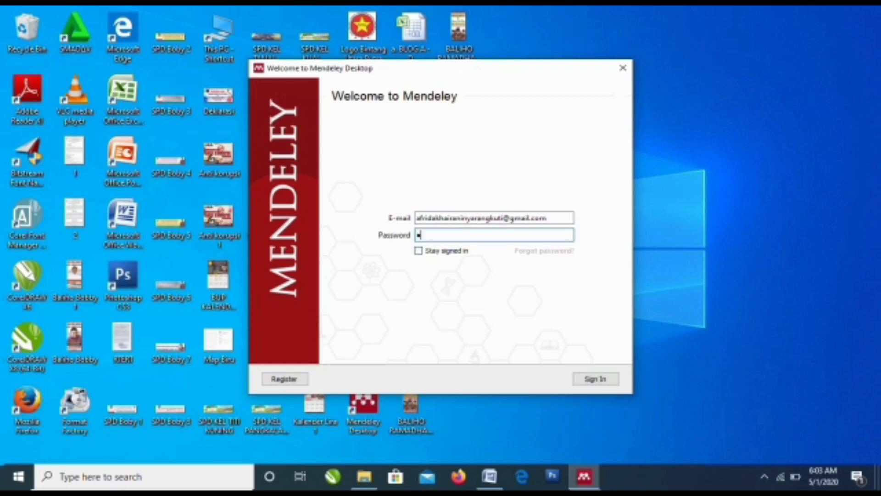
pyautogui.write('*******')
pyautogui.press('Return')
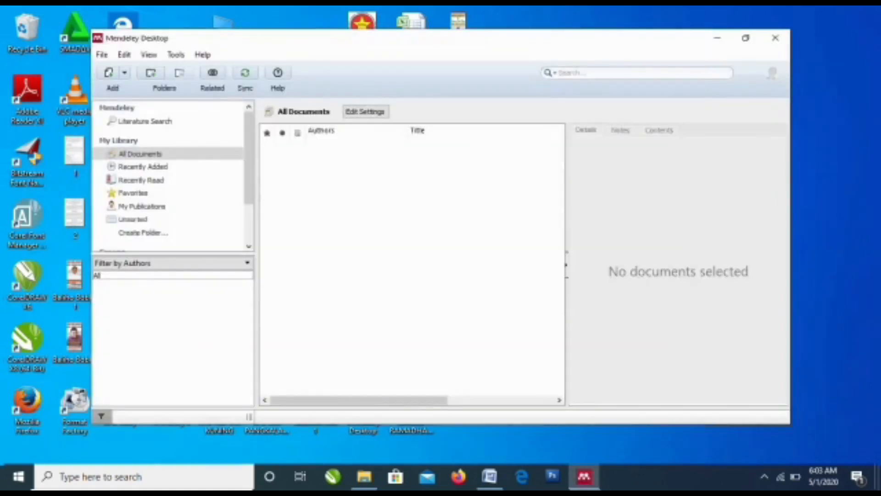
# Step: Dismiss the Add and Create tip and maximize the library window showing the synced references
pyautogui.click(674, 85)
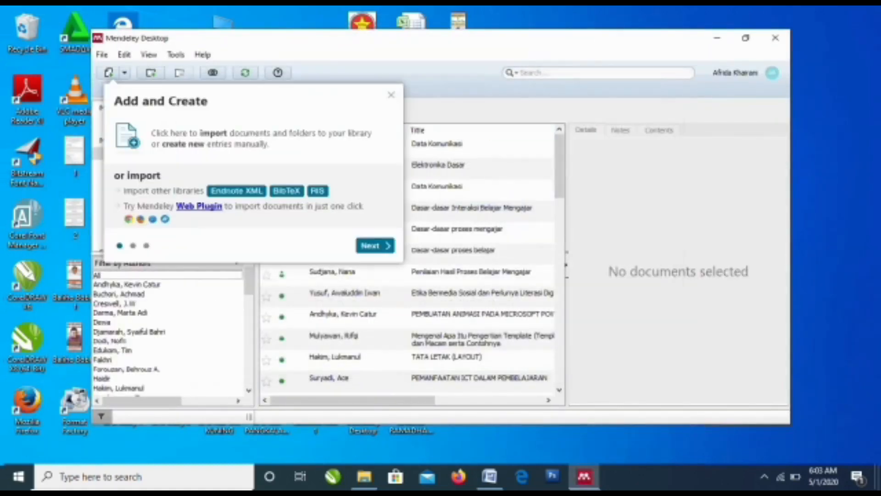
pyautogui.click(391, 95)
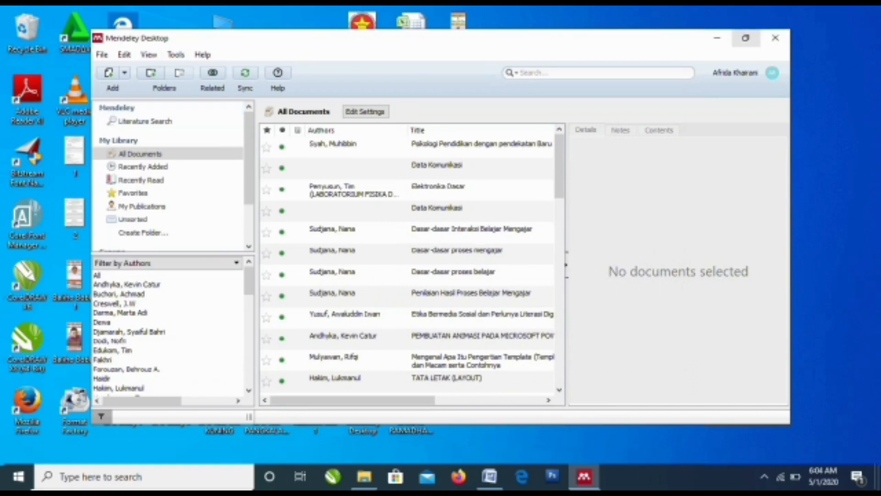
pyautogui.click(746, 37)
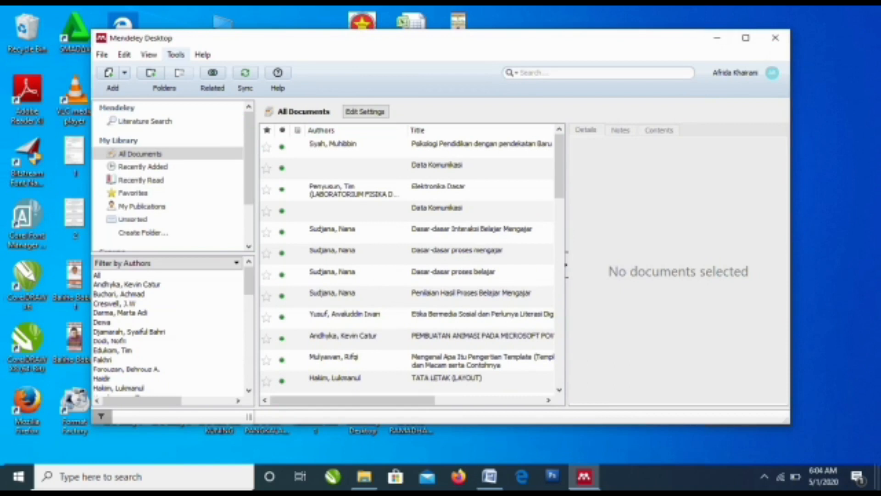
pyautogui.click(175, 54)
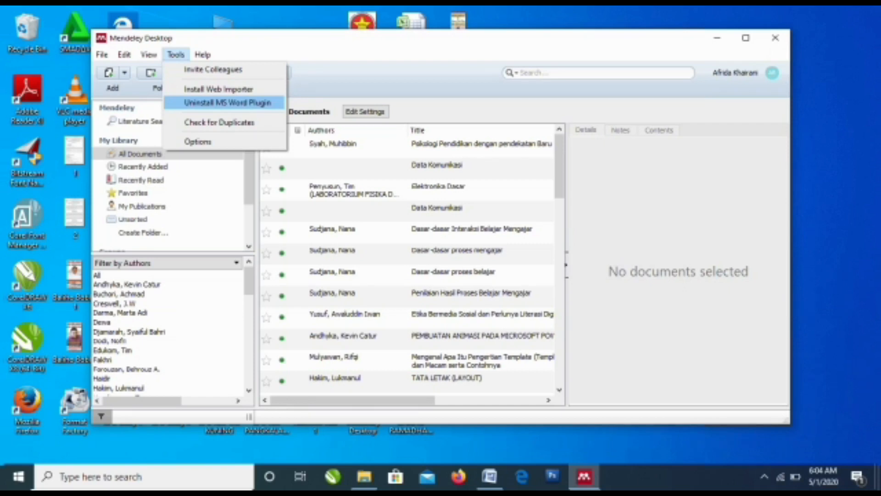
pyautogui.press('Escape')
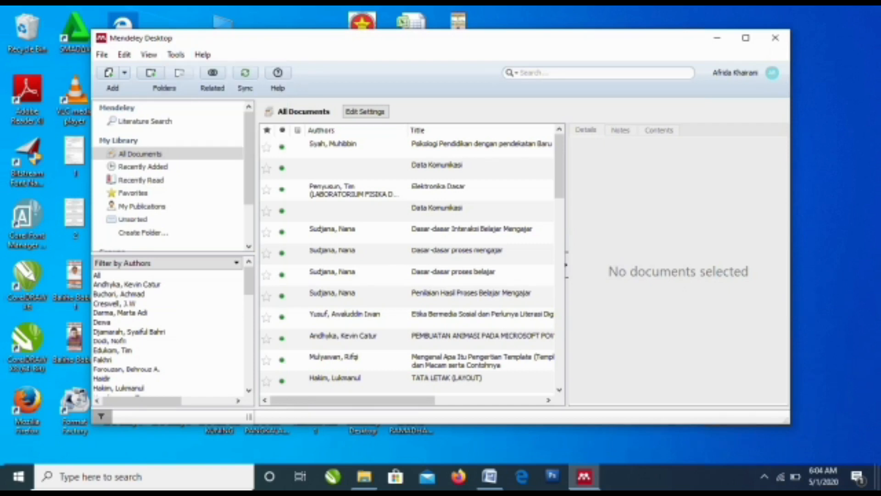
pyautogui.click(746, 38)
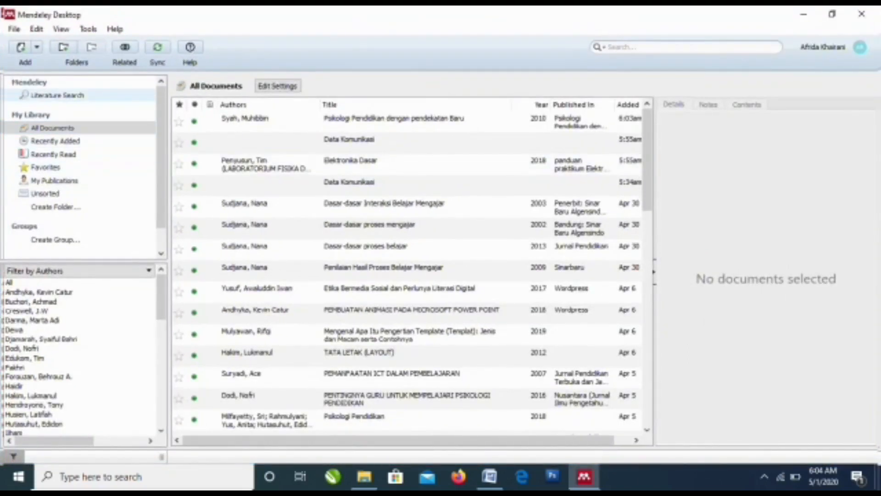
# Step: Search the literature for 'psikologi pendidikan' and save 'Psikologi Humanistik dan Aplikasinya dalam Pendidikan' to the library
pyautogui.click(57, 95)
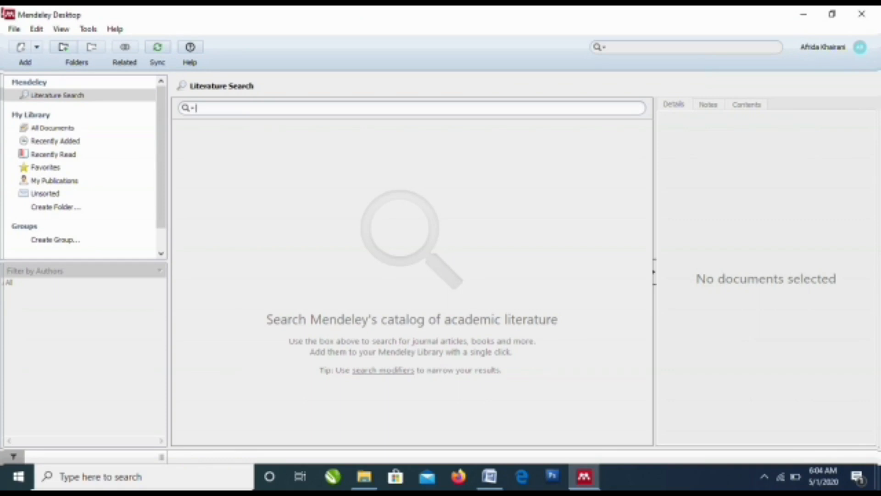
pyautogui.write('psikologi pendidikan')
pyautogui.press('Return')
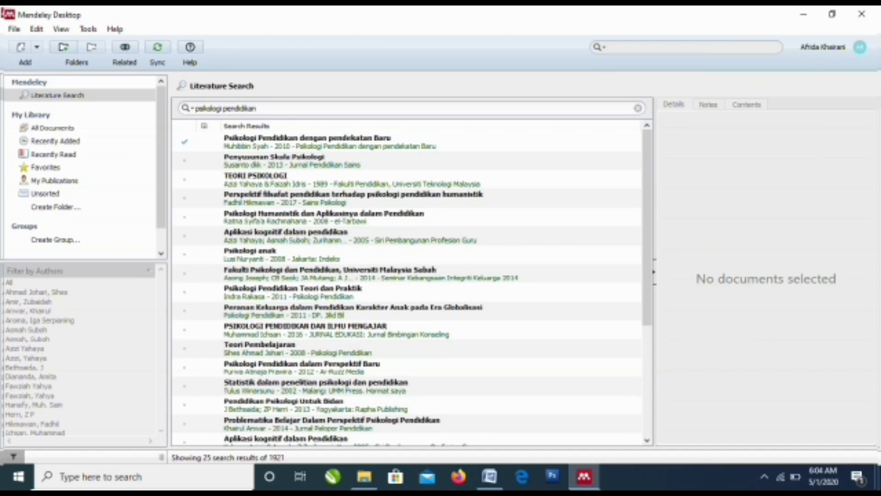
pyautogui.click(324, 217)
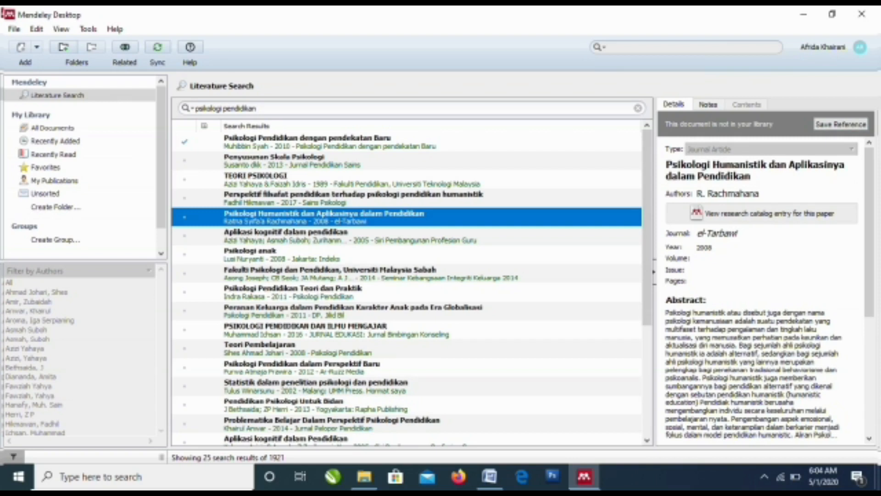
pyautogui.click(841, 125)
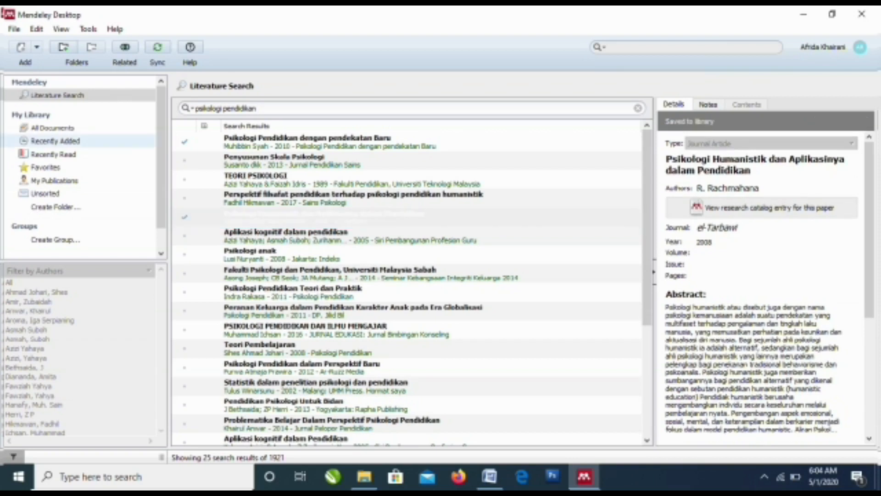
pyautogui.click(55, 140)
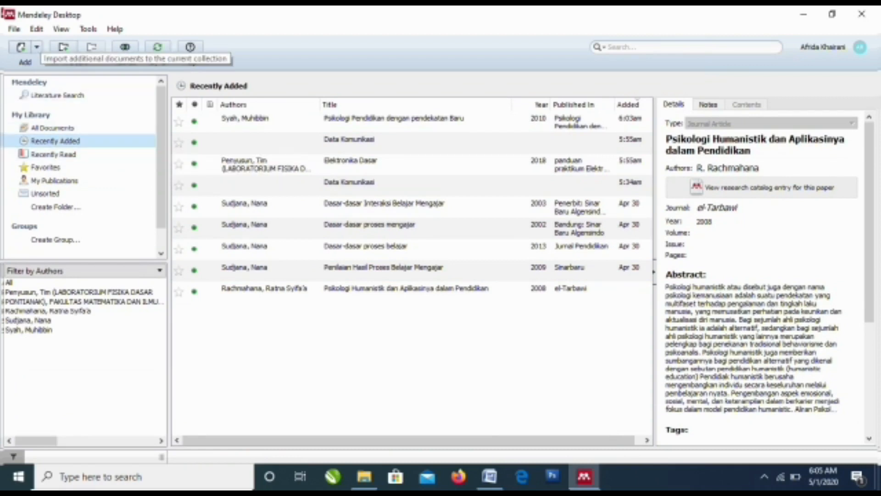
# Step: Clear the search, return to All Documents and start a manually entered reference
pyautogui.click(57, 95)
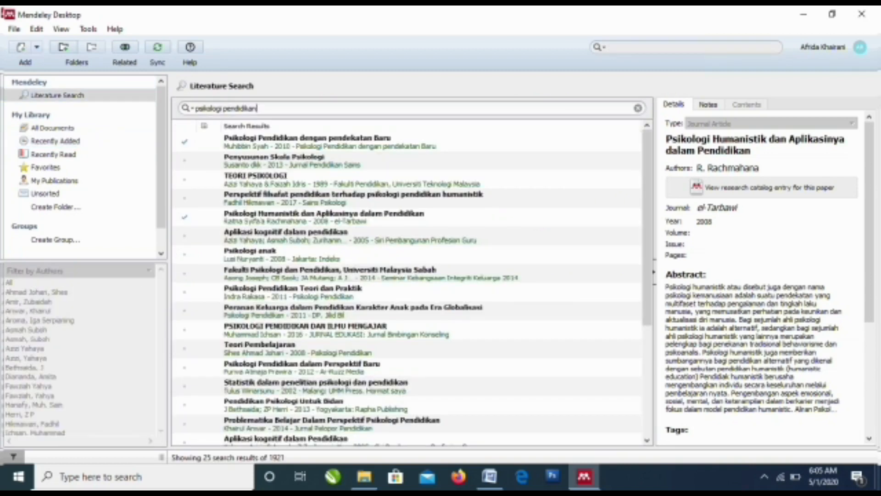
pyautogui.click(638, 108)
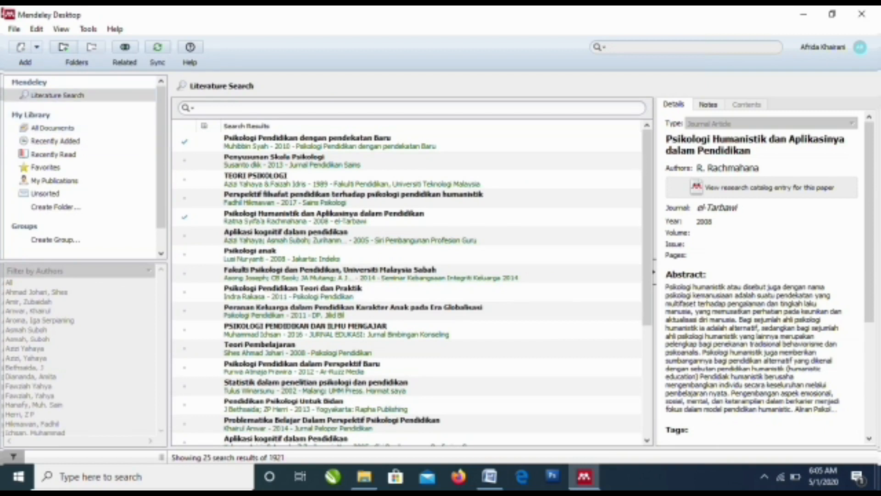
pyautogui.click(53, 128)
pyautogui.click(37, 47)
pyautogui.click(64, 105)
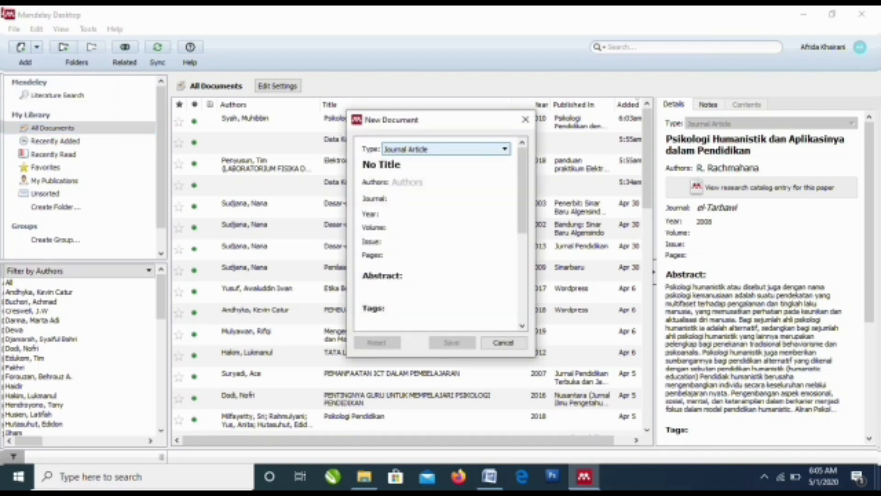
# Step: Set the new reference's type to Book and save the blank No Title entry
pyautogui.click(446, 149)
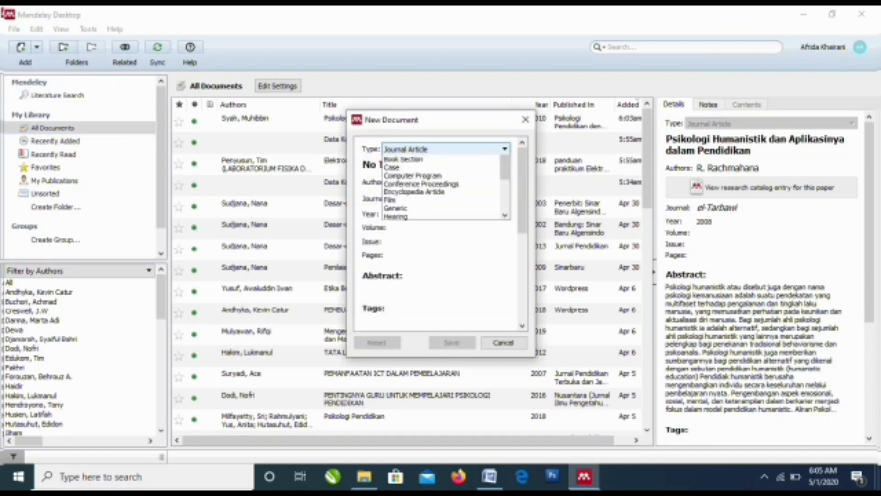
pyautogui.scroll(-3, 441, 159)
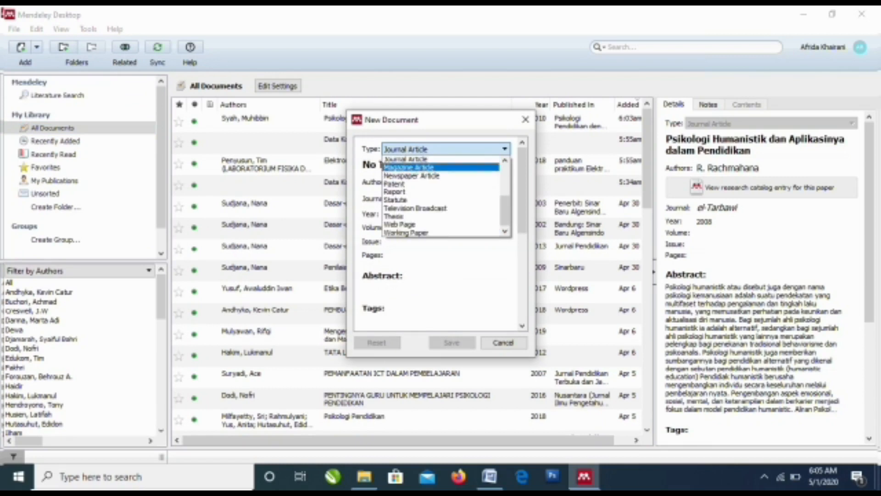
pyautogui.scroll(3, 443, 195)
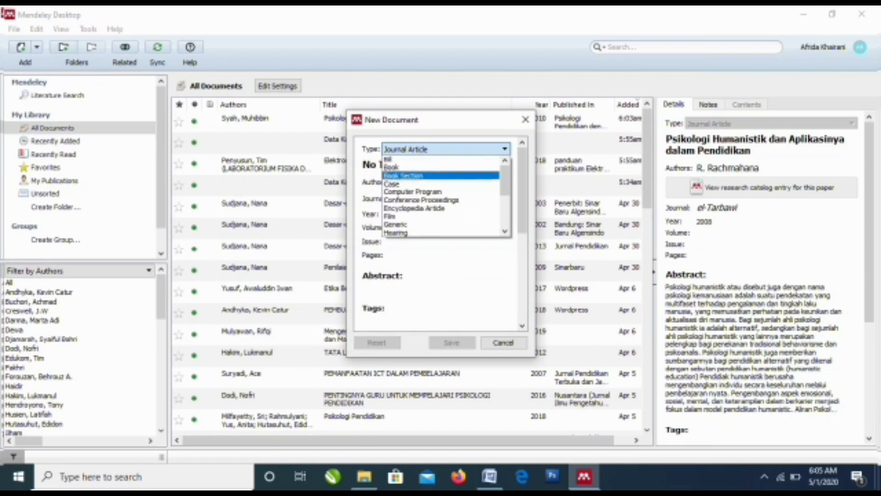
pyautogui.click(441, 167)
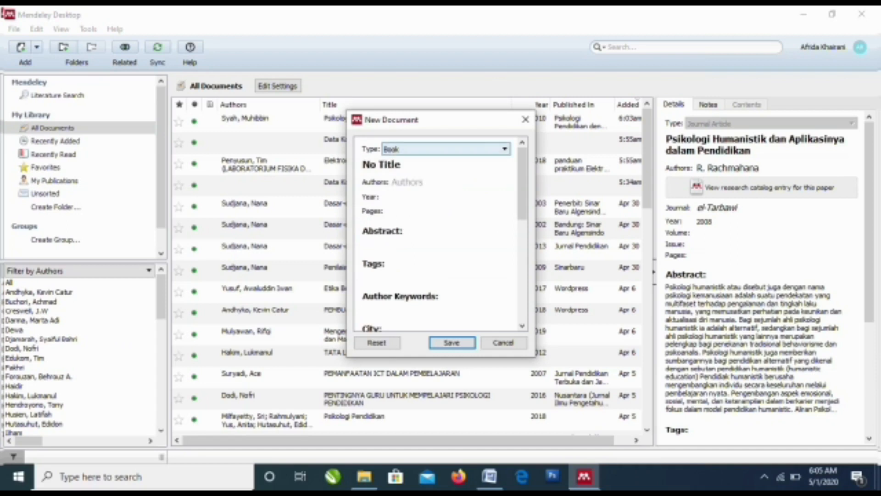
pyautogui.click(404, 164)
pyautogui.moveTo(403, 164); pyautogui.dragTo(362, 166)
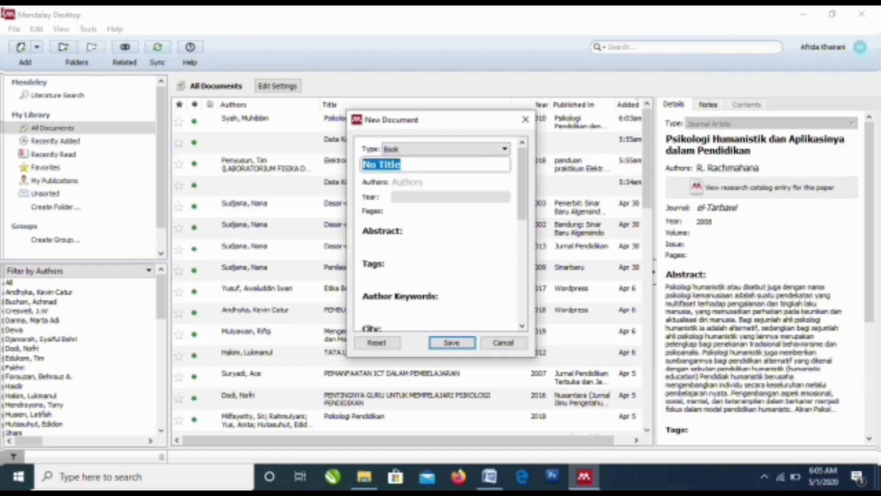
pyautogui.scroll(-4, 439, 225)
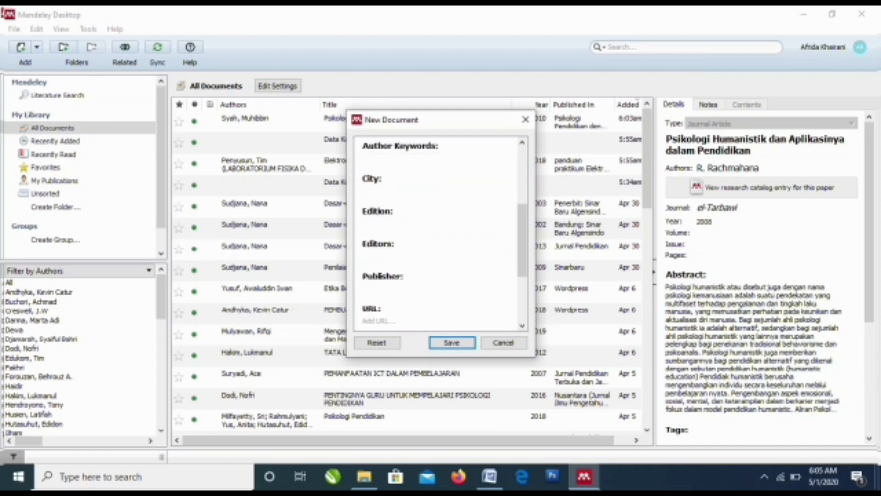
pyautogui.scroll(-3, 438, 225)
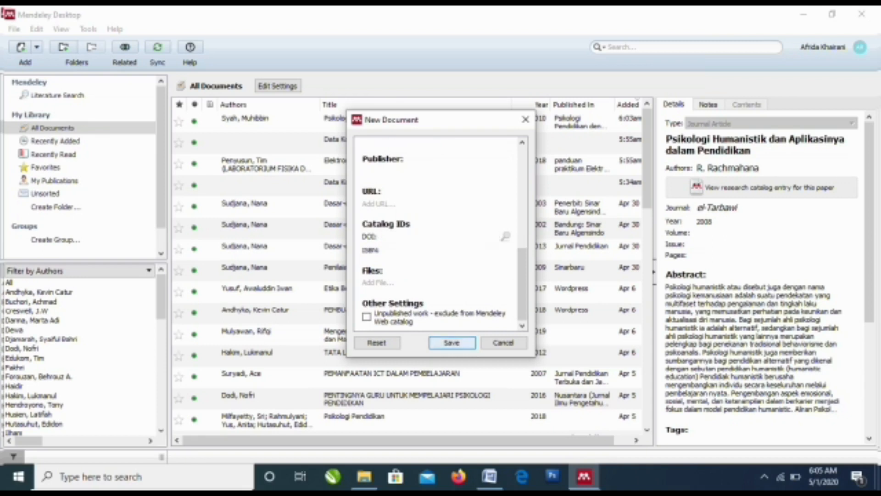
pyautogui.click(452, 342)
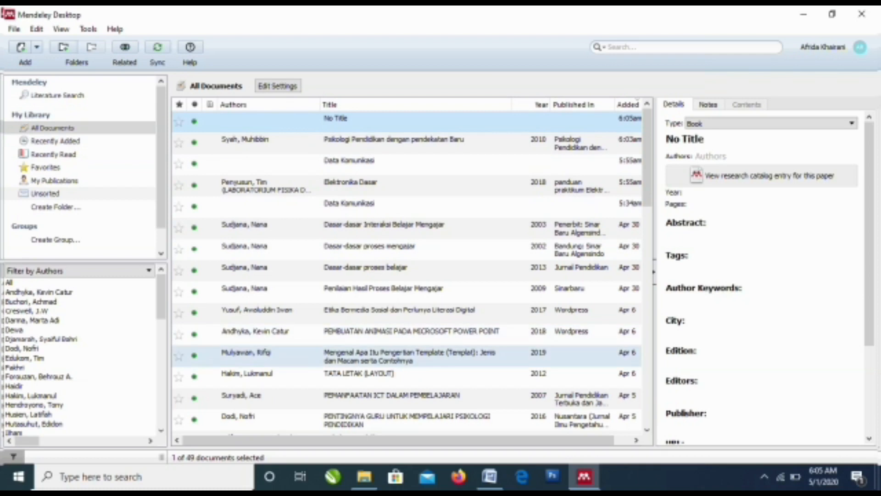
# Step: In the Word report, place the cursor after 'kata yang berulang,' in the LAN comparison paragraph
pyautogui.click(490, 477)
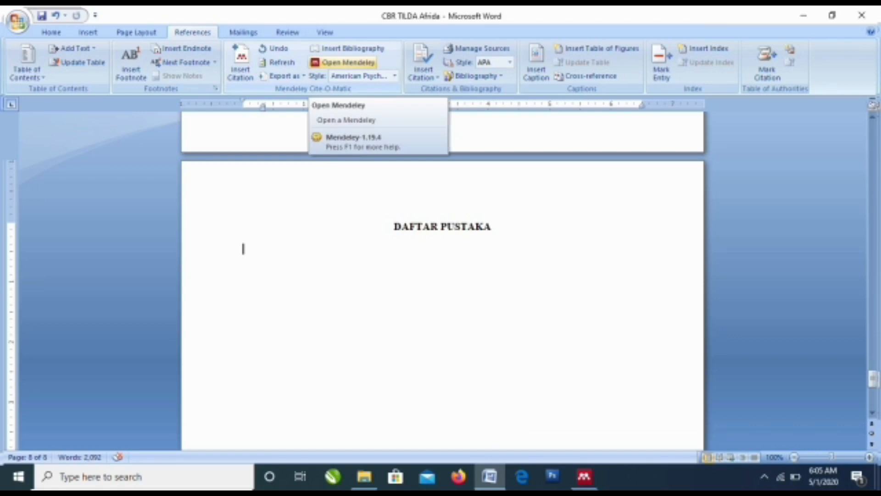
pyautogui.scroll(15, 443, 280)
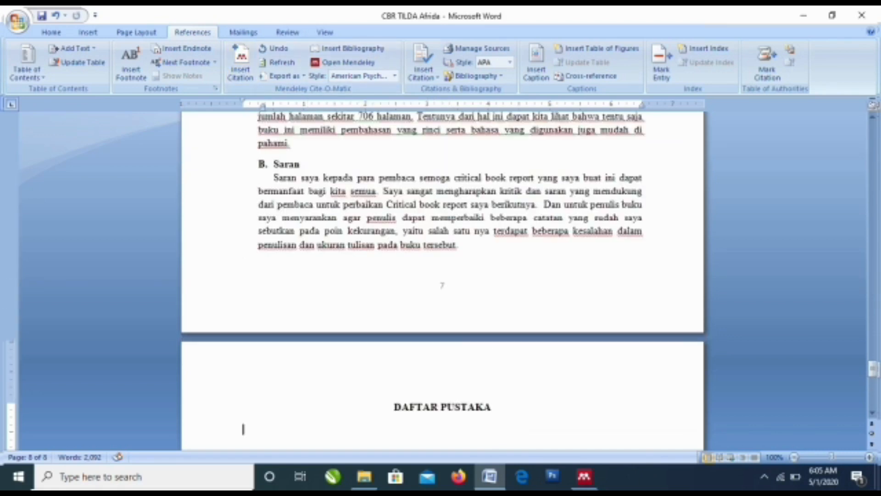
pyautogui.scroll(20, 442, 280)
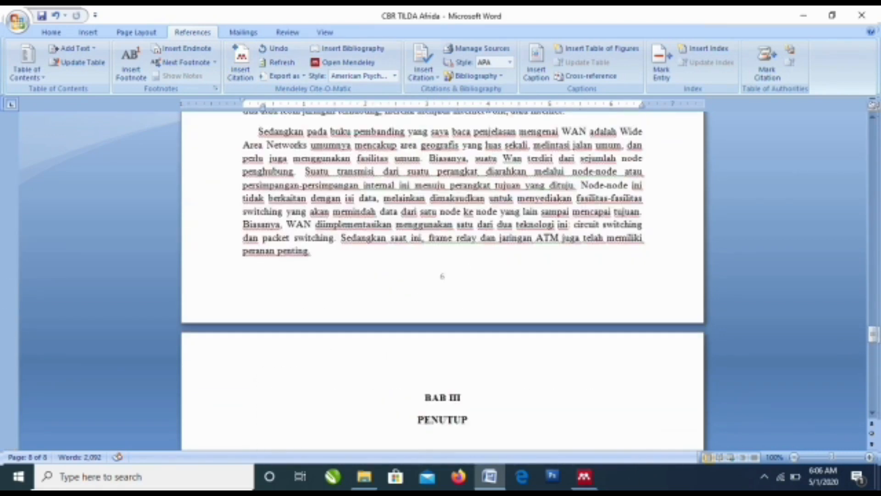
pyautogui.scroll(3, 442, 280)
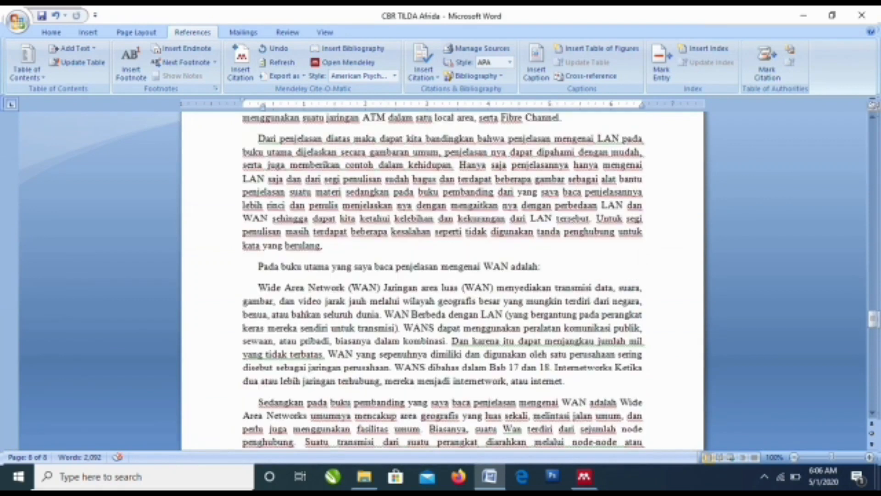
pyautogui.click(325, 245)
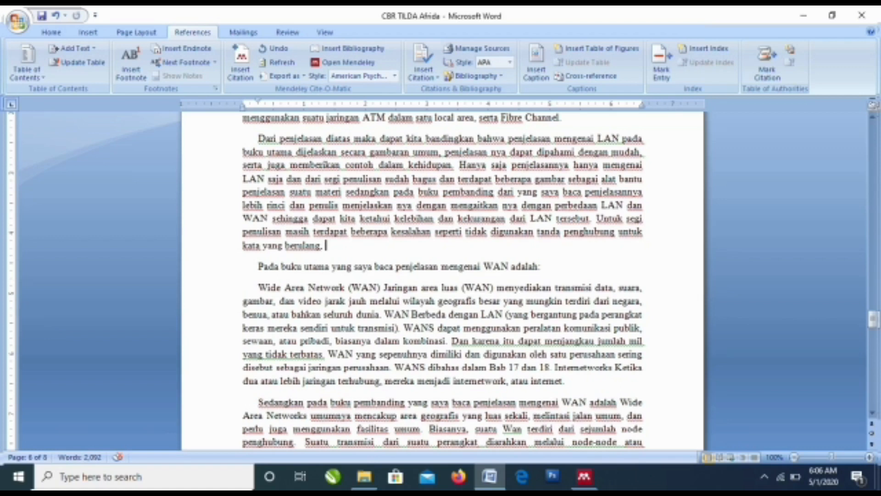
# Step: Cite Data Communications and Networking (Forouzan, 2003) there by searching 'data comm'
pyautogui.click(240, 62)
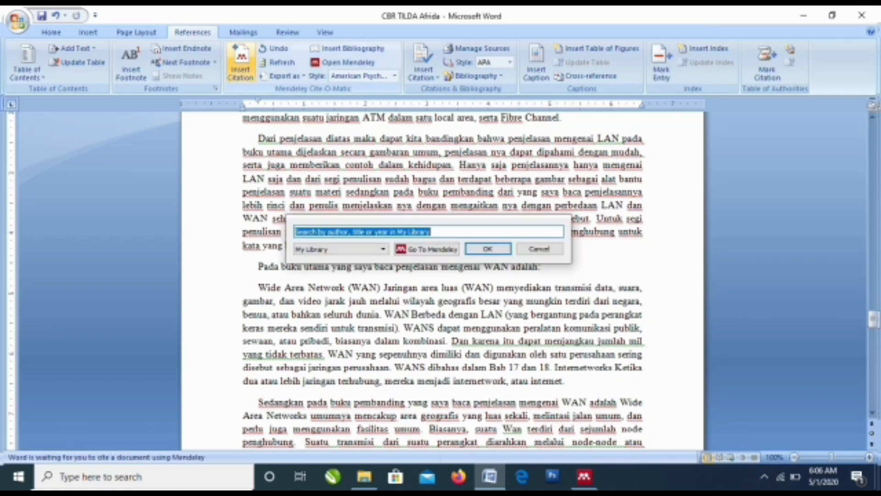
pyautogui.write('data')
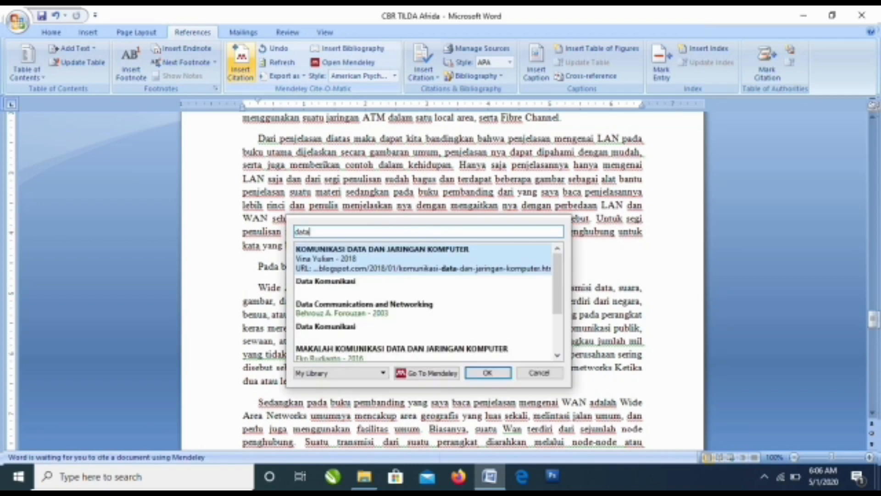
pyautogui.write(' coo')
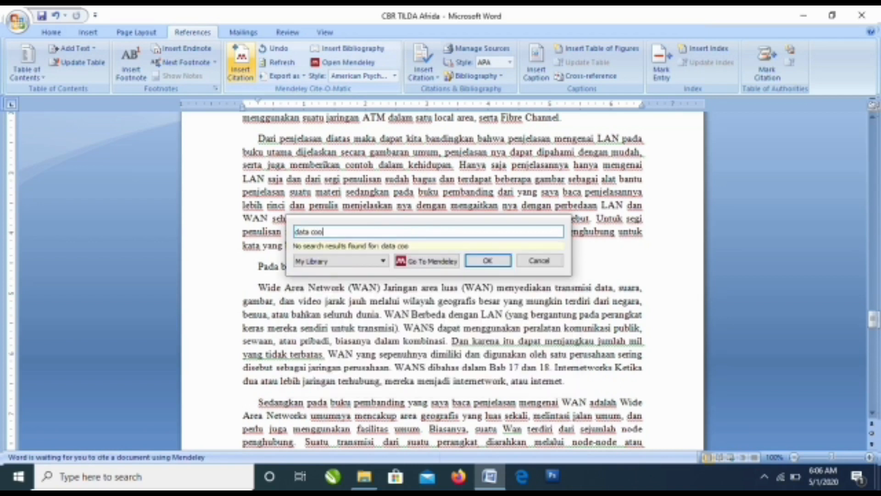
pyautogui.press('BackSpace')
pyautogui.write('m')
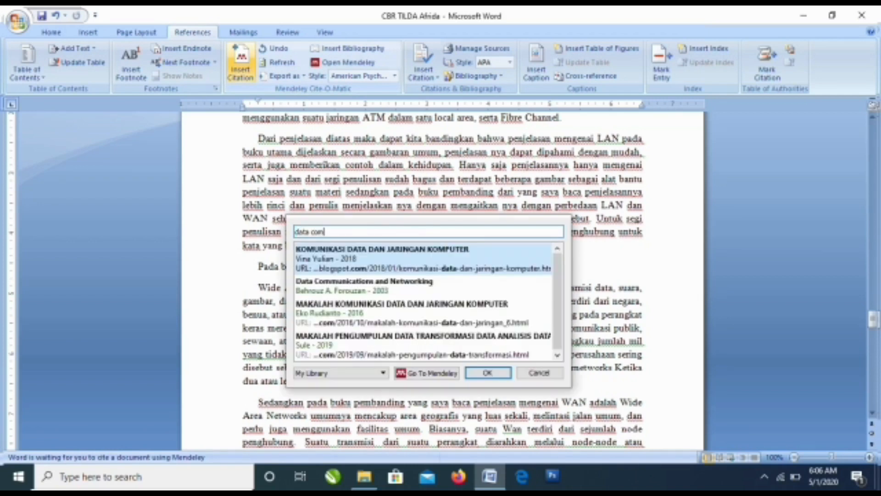
pyautogui.write('m')
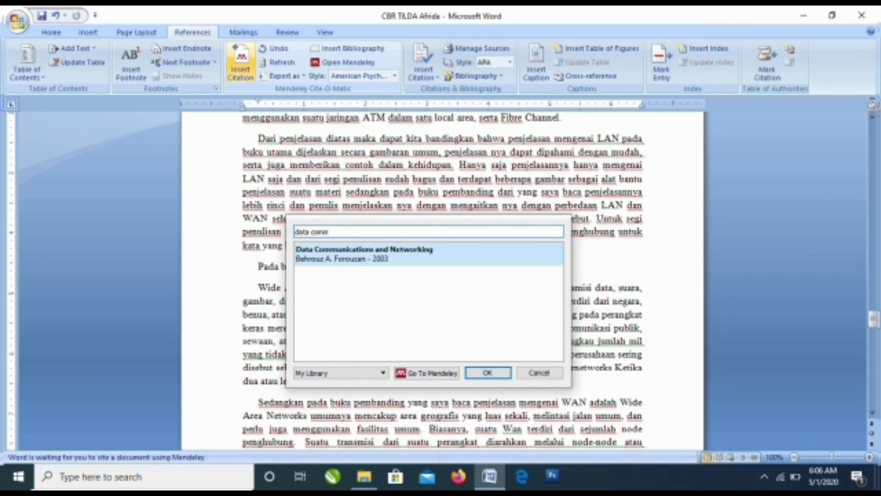
pyautogui.click(390, 254)
pyautogui.click(488, 249)
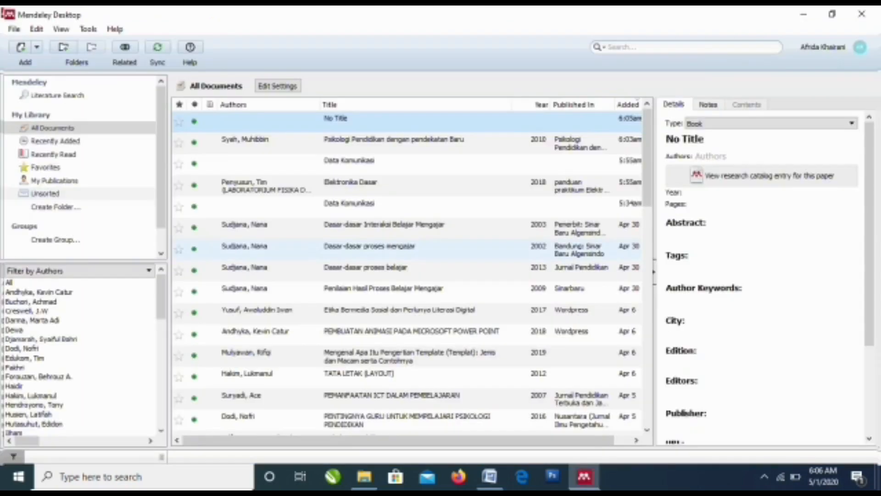
pyautogui.click(490, 476)
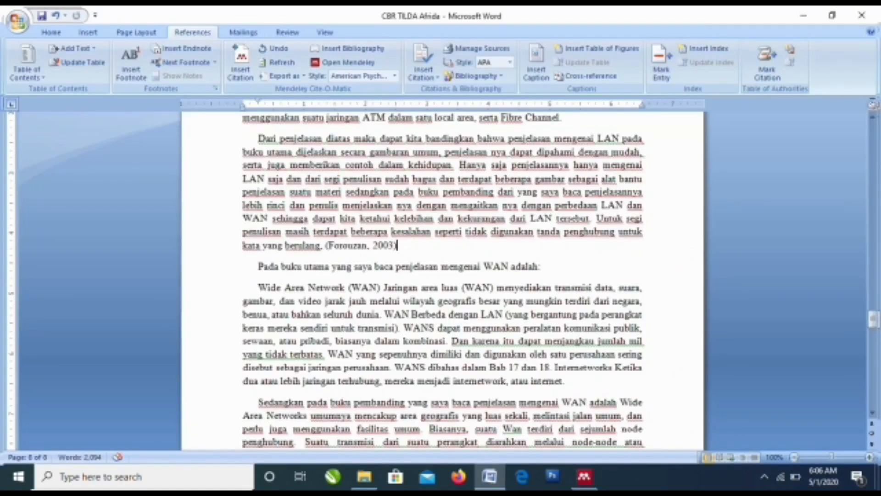
# Step: Insert the Mendeley bibliography directly below the DAFTAR PUSTAKA heading
pyautogui.scroll(-15, 443, 280)
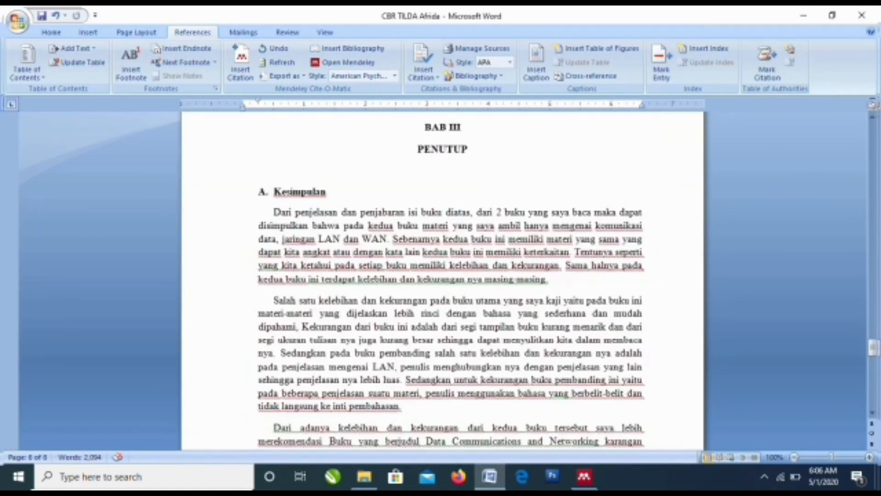
pyautogui.scroll(-3, 443, 280)
pyautogui.click(244, 278)
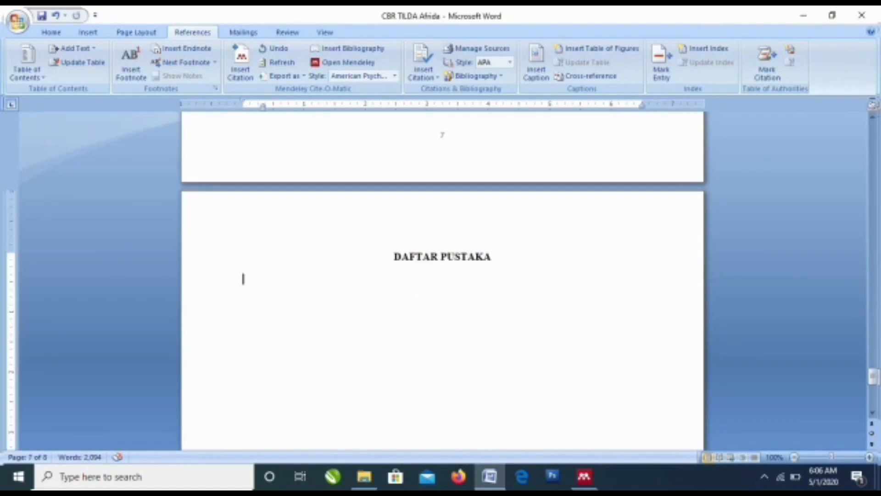
pyautogui.click(348, 48)
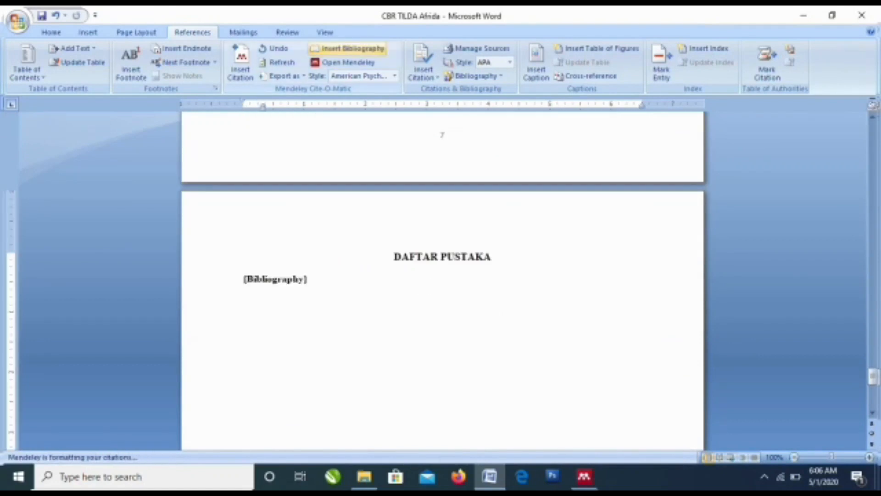
pyautogui.scroll(15, 442, 280)
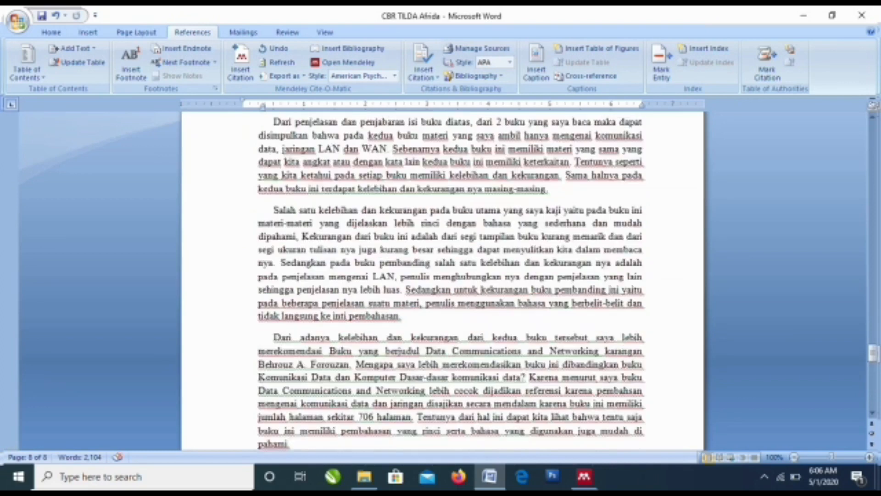
pyautogui.scroll(7, 443, 280)
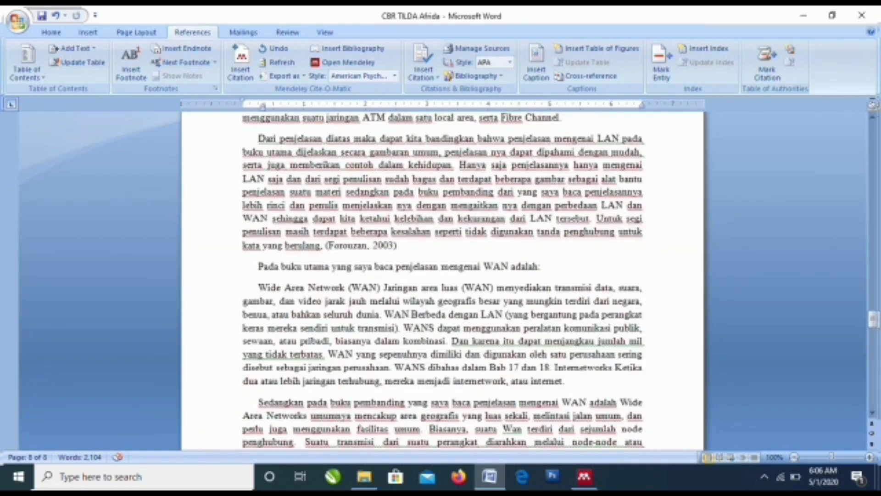
pyautogui.scroll(3, 443, 280)
# Step: Add a Stallings (2001) citation after 'Fibre Channel.' by searching 'wil'
pyautogui.click(561, 208)
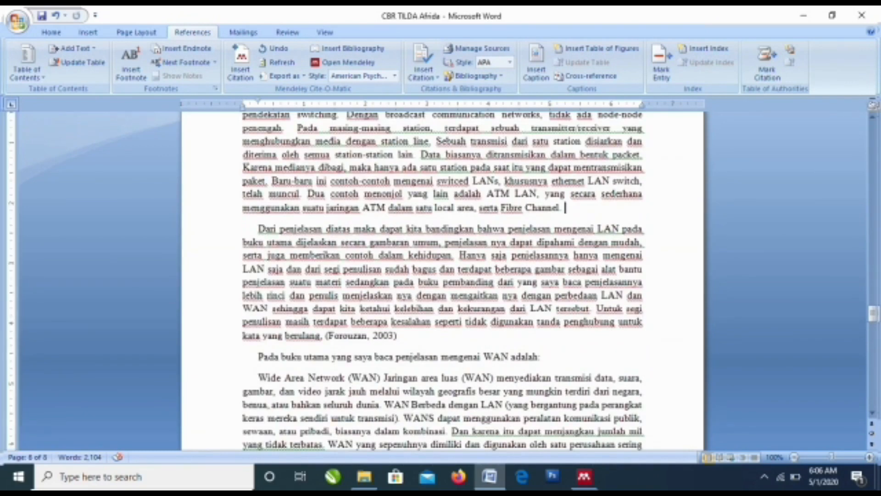
pyautogui.click(241, 64)
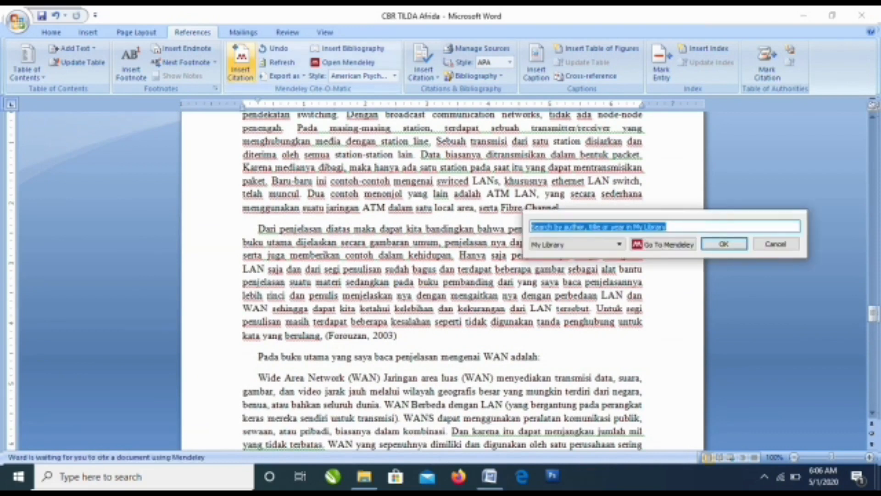
pyautogui.write('wil')
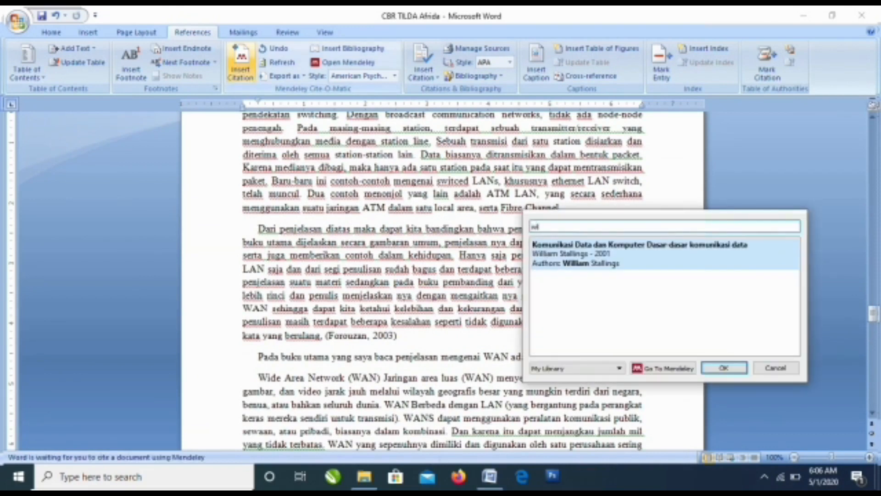
pyautogui.press('Return')
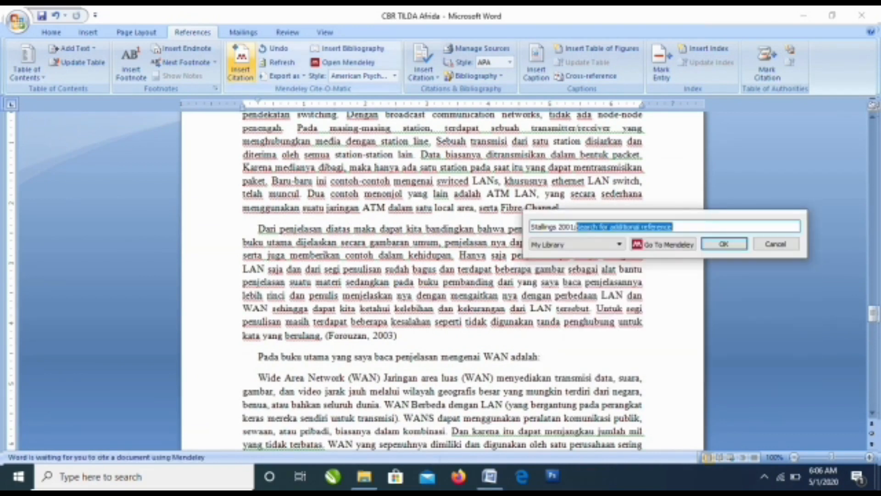
pyautogui.press('Return')
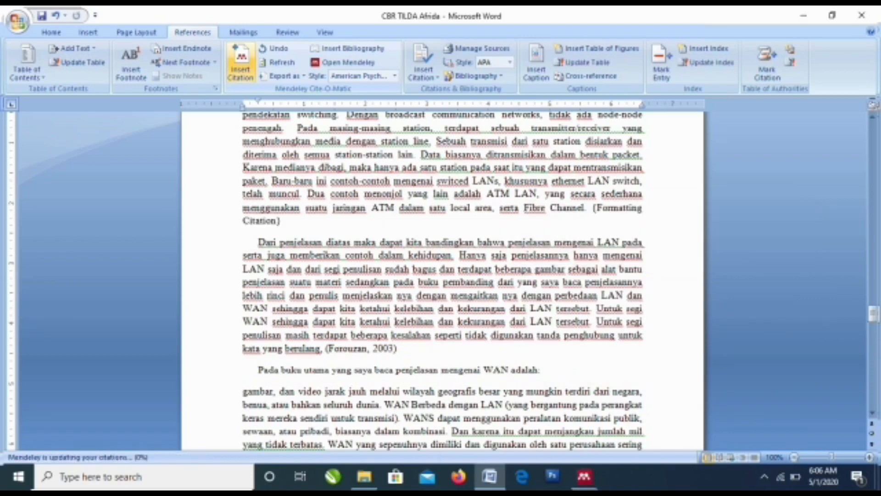
pyautogui.scroll(-20, 442, 280)
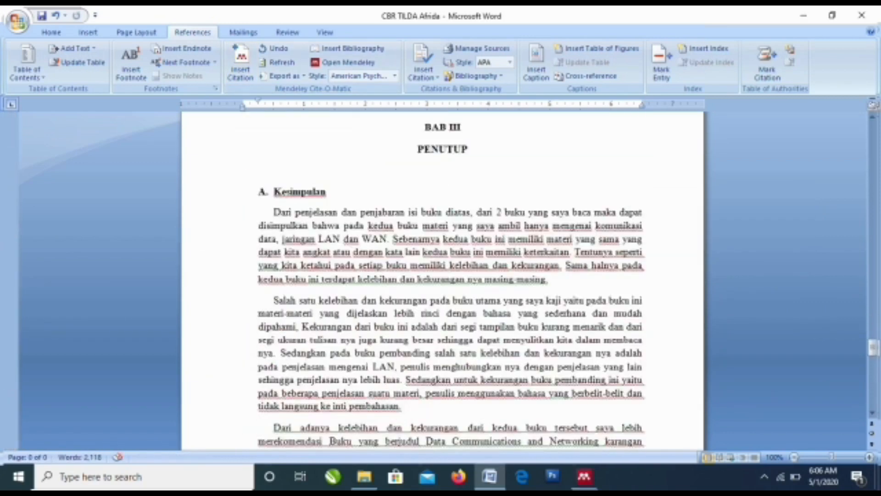
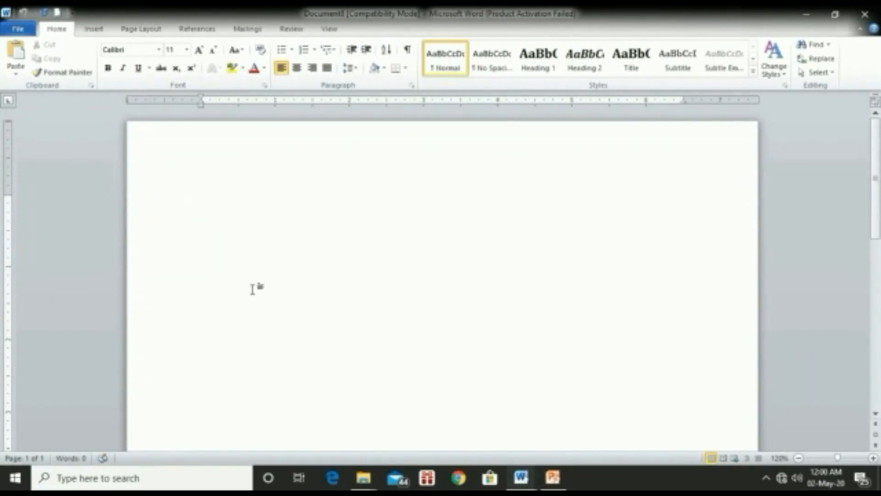
# Step: Set Word 97-2003 Document (*.doc) as the default save format, then test with Ctrl+S and cancel
pyautogui.click(18, 28)
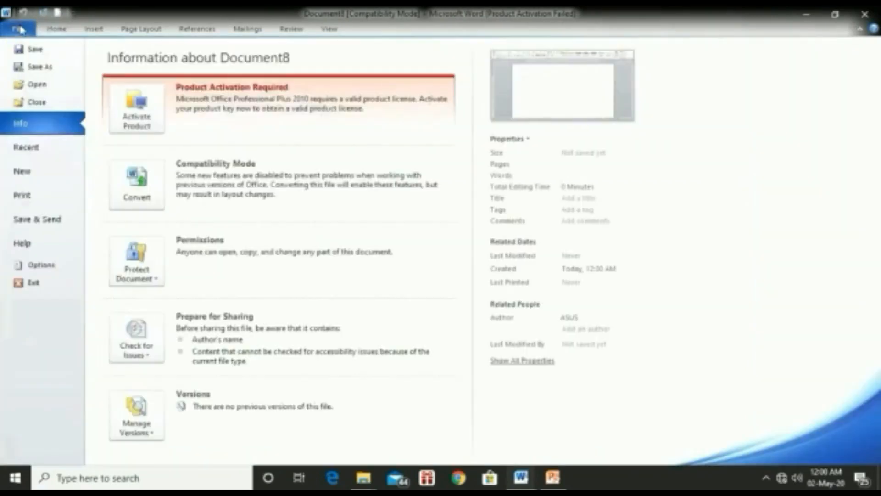
pyautogui.click(41, 266)
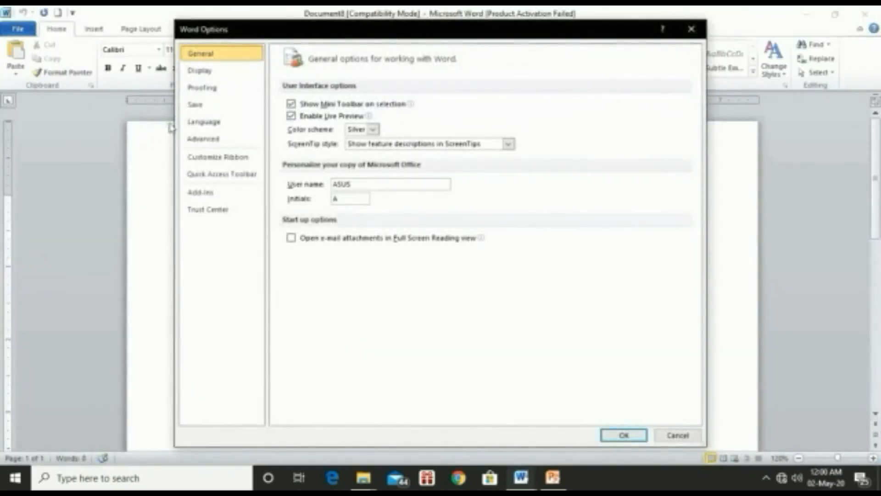
pyautogui.click(196, 114)
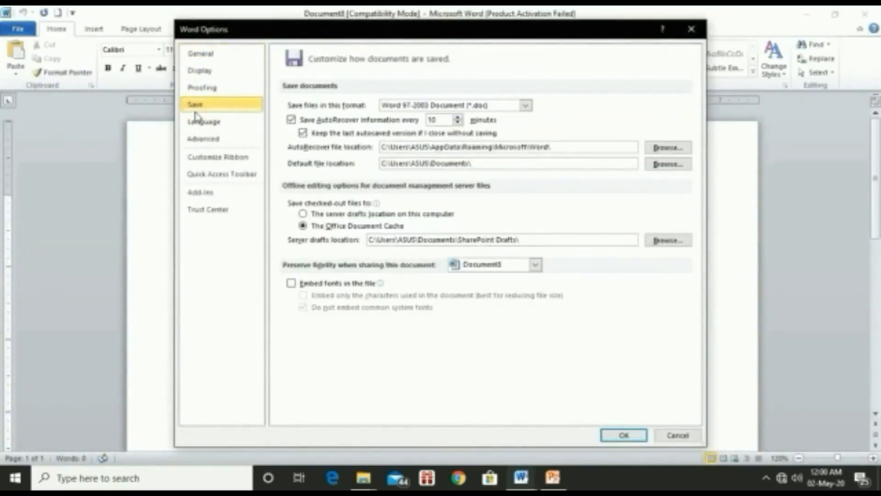
pyautogui.click(525, 106)
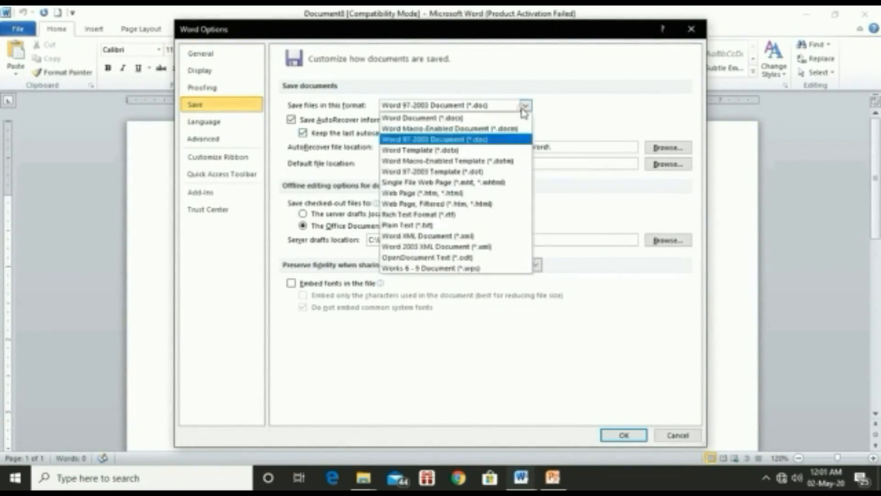
pyautogui.click(517, 140)
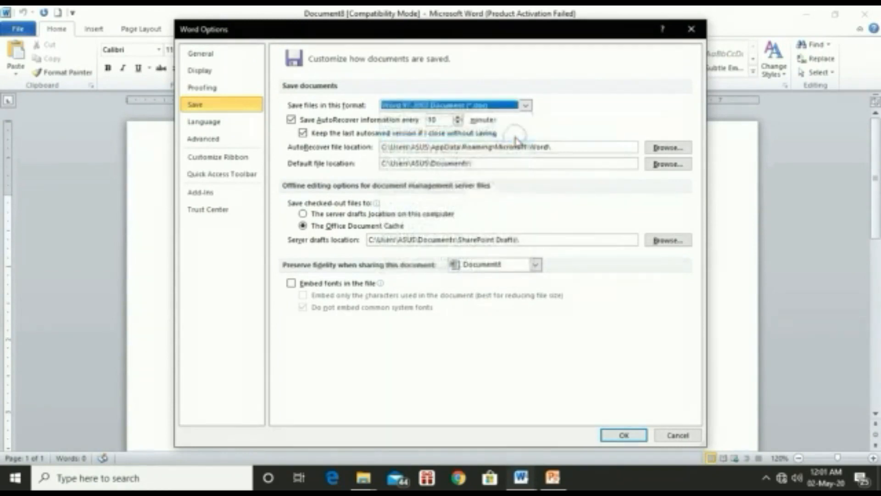
pyautogui.click(615, 436)
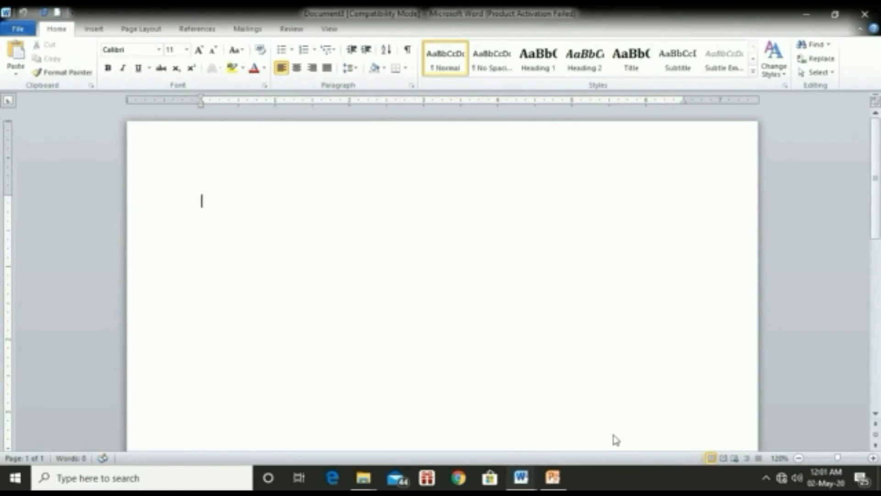
pyautogui.hotkey('ctrl', 's')
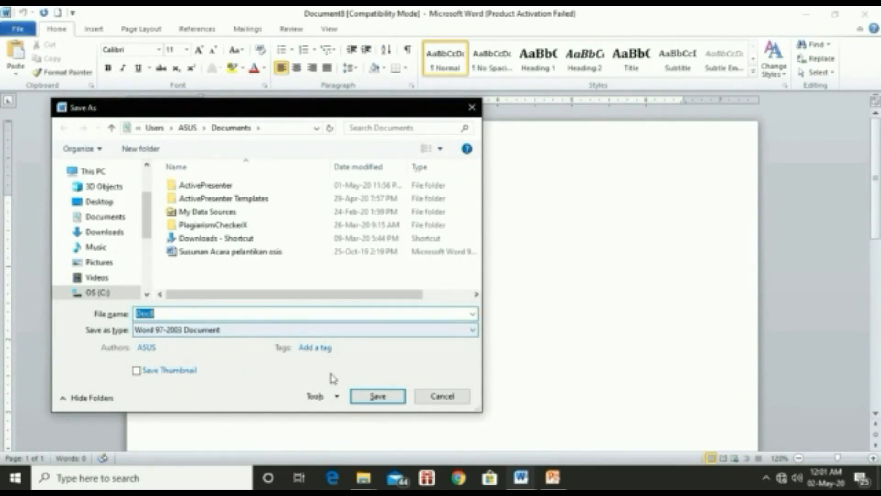
pyautogui.click(432, 398)
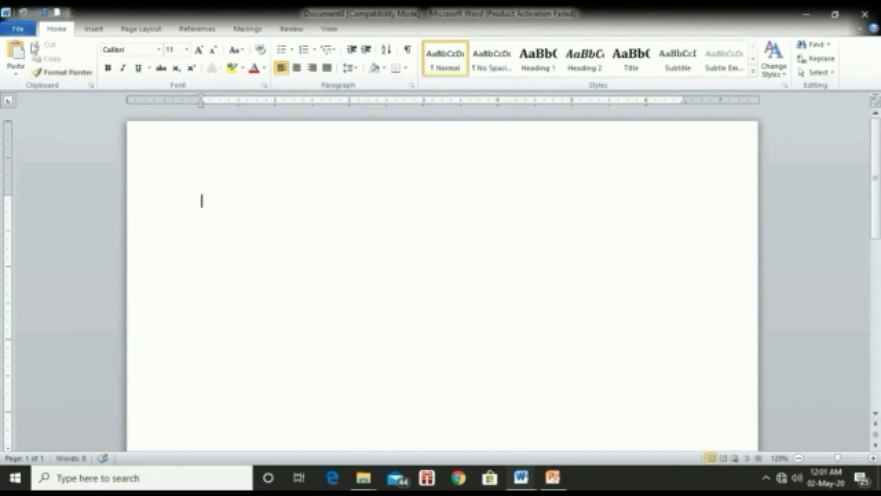
pyautogui.click(20, 29)
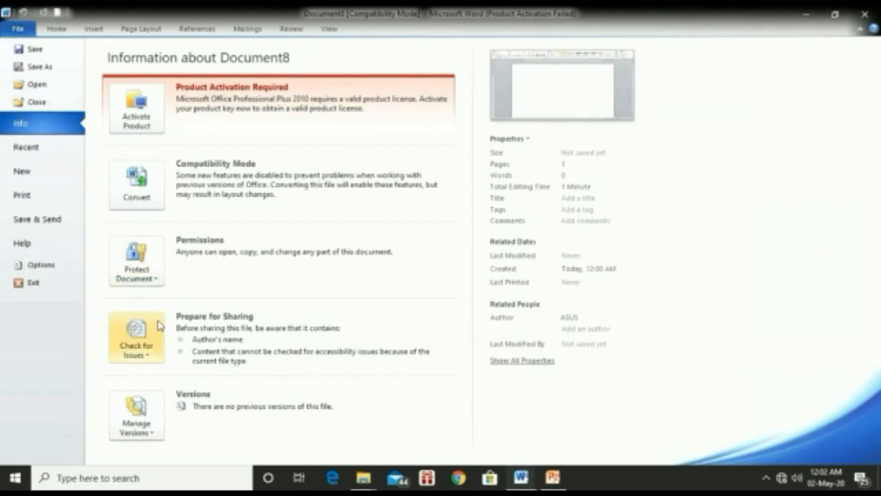
pyautogui.click(148, 338)
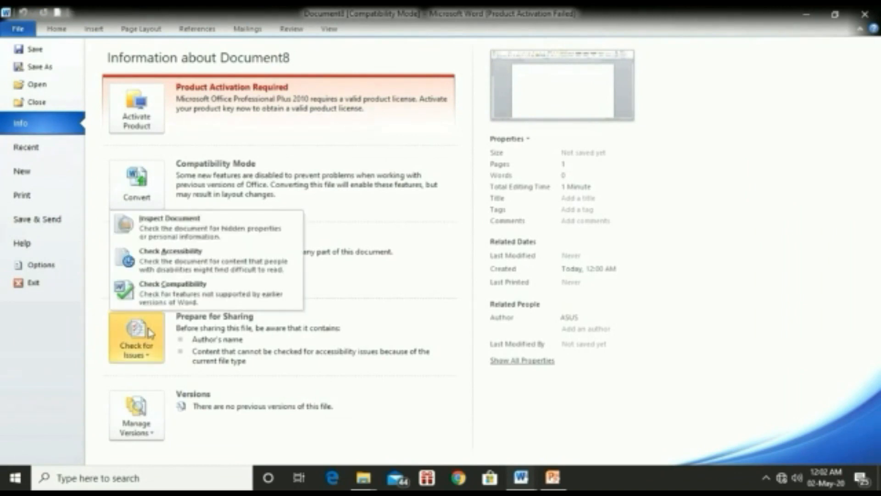
pyautogui.click(182, 302)
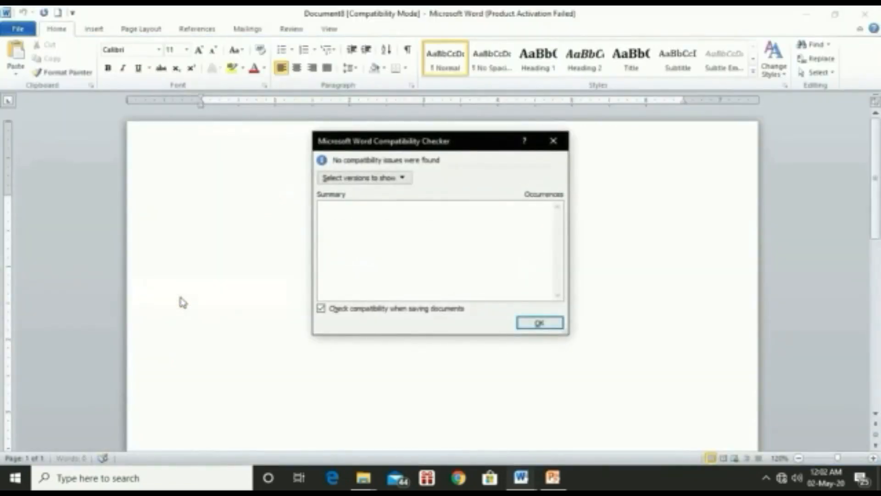
pyautogui.click(402, 178)
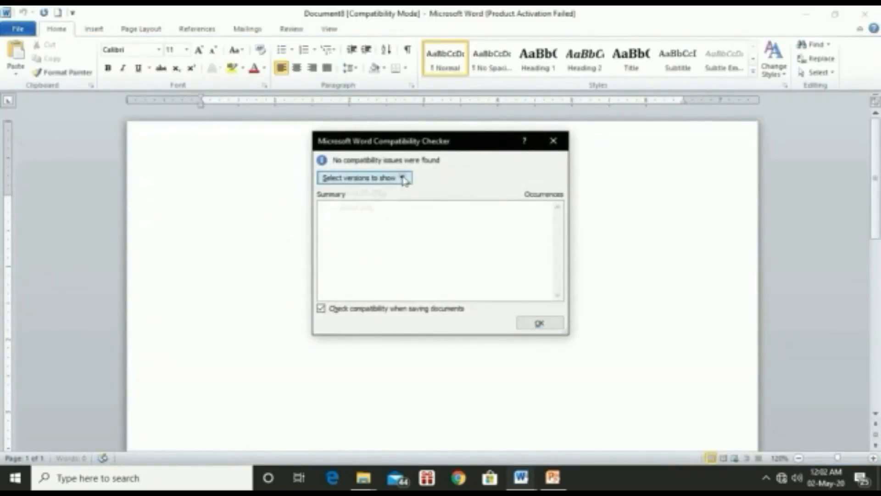
pyautogui.click(378, 207)
pyautogui.click(403, 178)
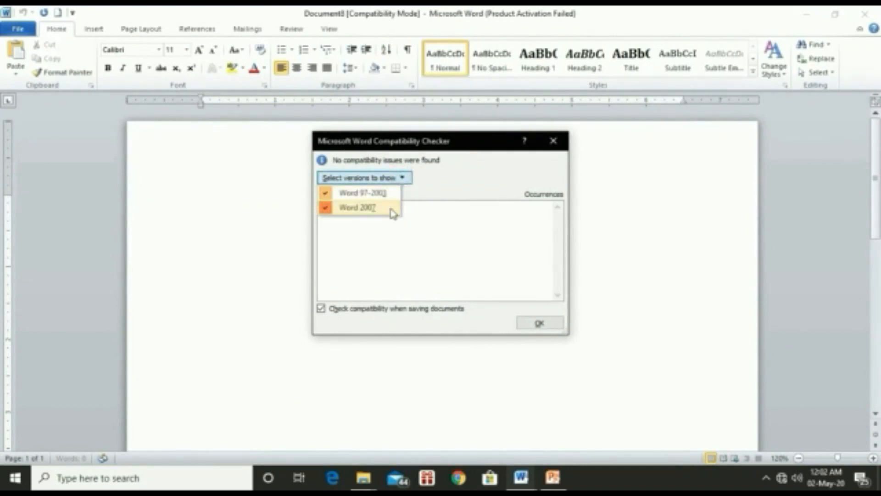
pyautogui.click(532, 323)
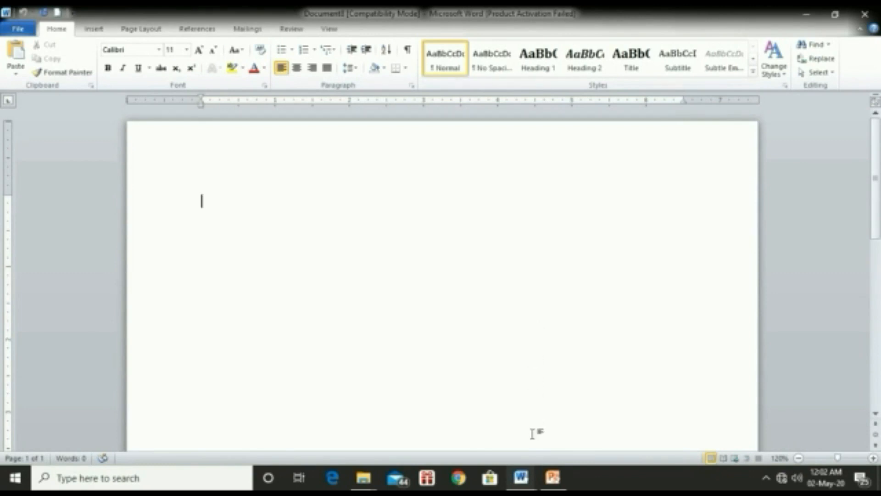
# Step: Select the BAB II PEMBAHASAN text in Document5 and paste it into a new blank document
pyautogui.moveTo(525, 486)
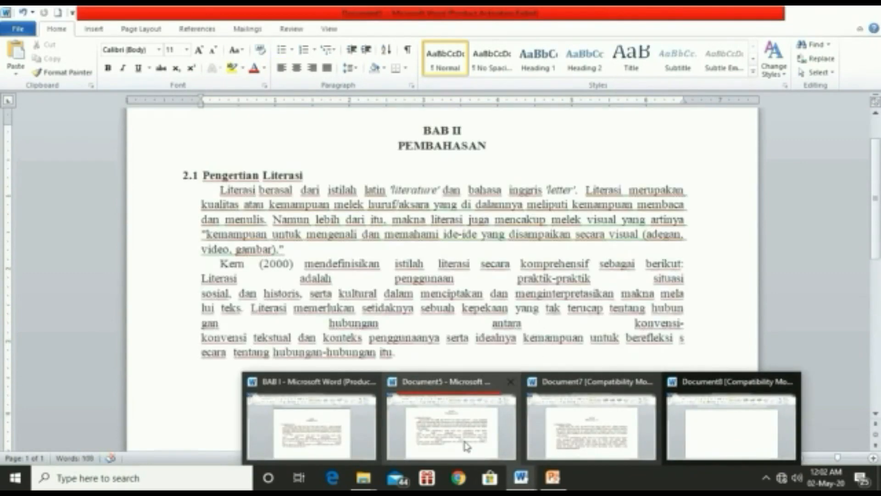
pyautogui.click(465, 445)
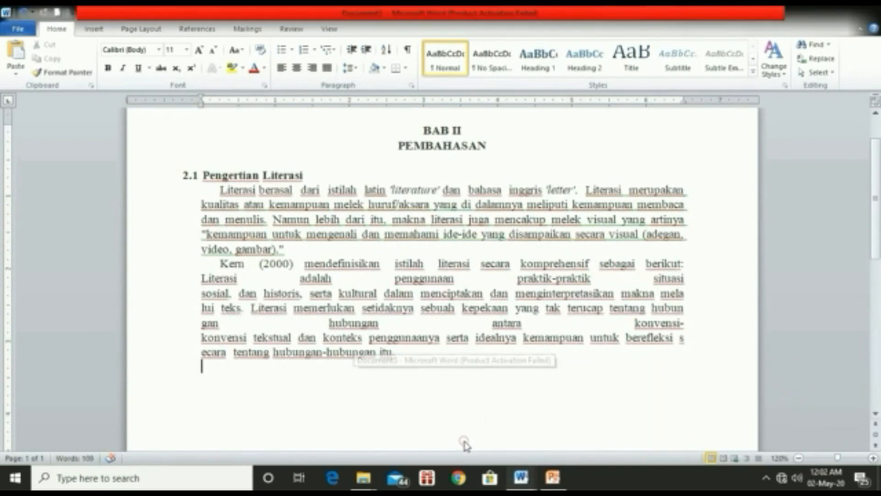
pyautogui.click(461, 335)
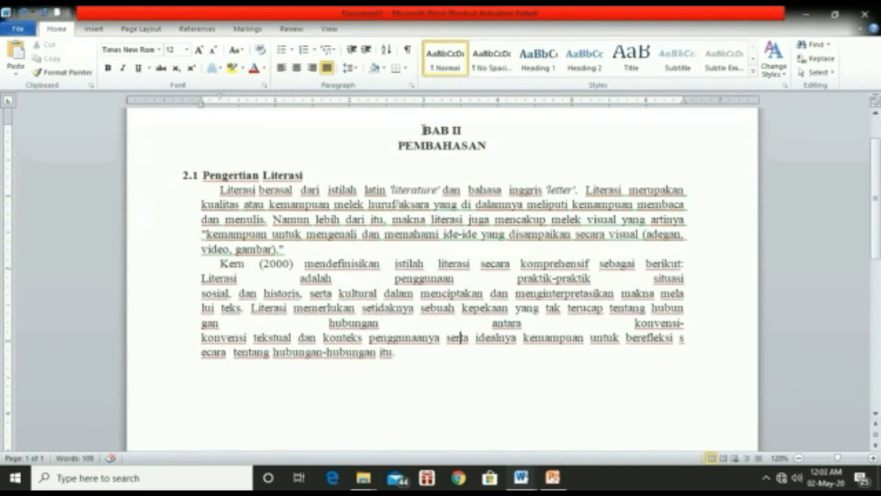
pyautogui.moveTo(423, 130); pyautogui.dragTo(476, 337)
pyautogui.hotkey('ctrl', 'c')
pyautogui.click(476, 337)
pyautogui.moveTo(424, 131); pyautogui.dragTo(476, 360)
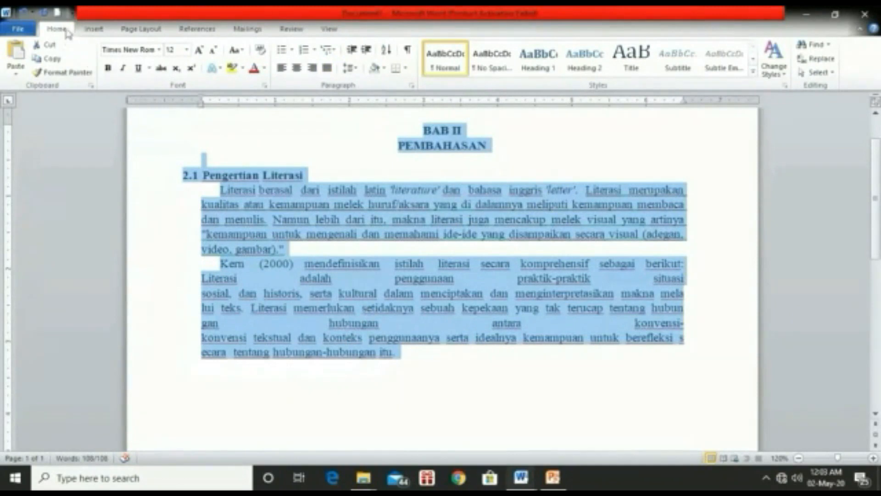
pyautogui.click(60, 13)
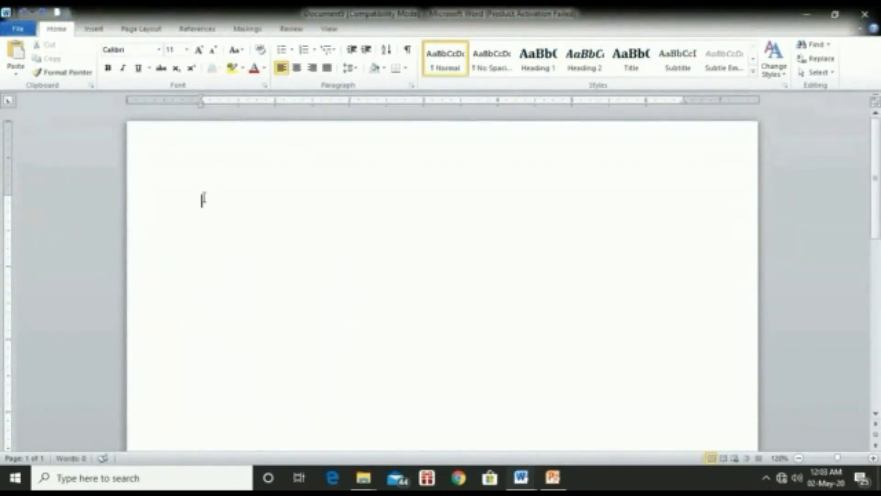
pyautogui.hotkey('ctrl', 'v')
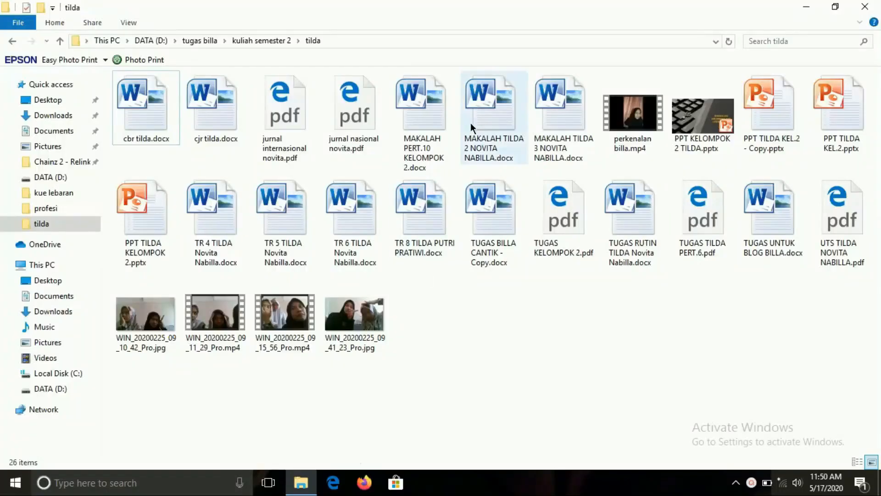
# Step: Convert MAKALAH PERT.10 KELOMPOK 2.docx to PDF with Nitro Pro from its right-click menu
pyautogui.click(423, 99)
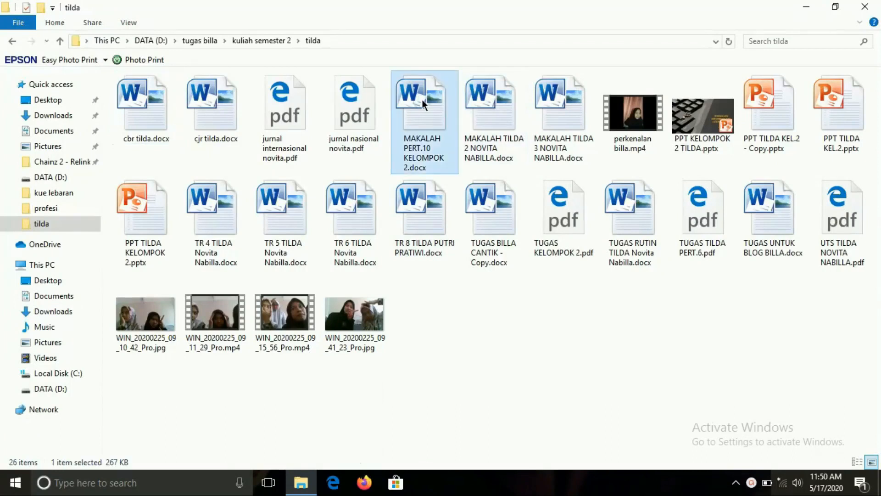
pyautogui.rightClick(422, 100)
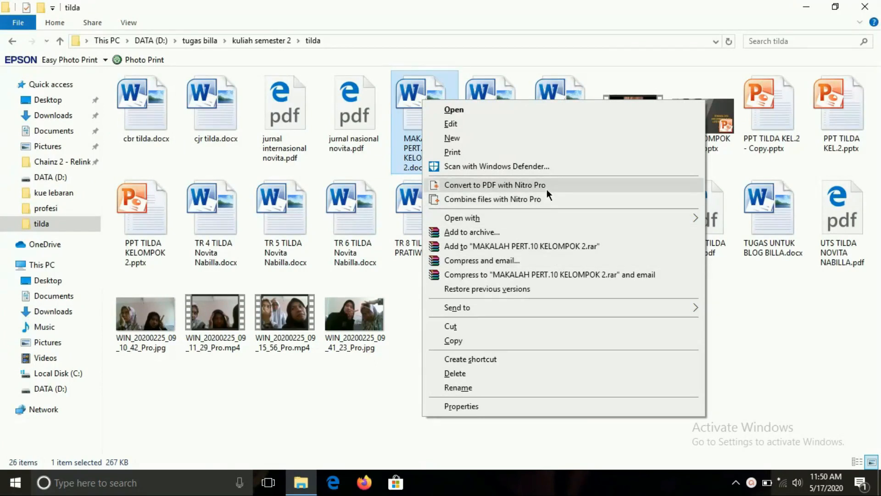
pyautogui.click(523, 185)
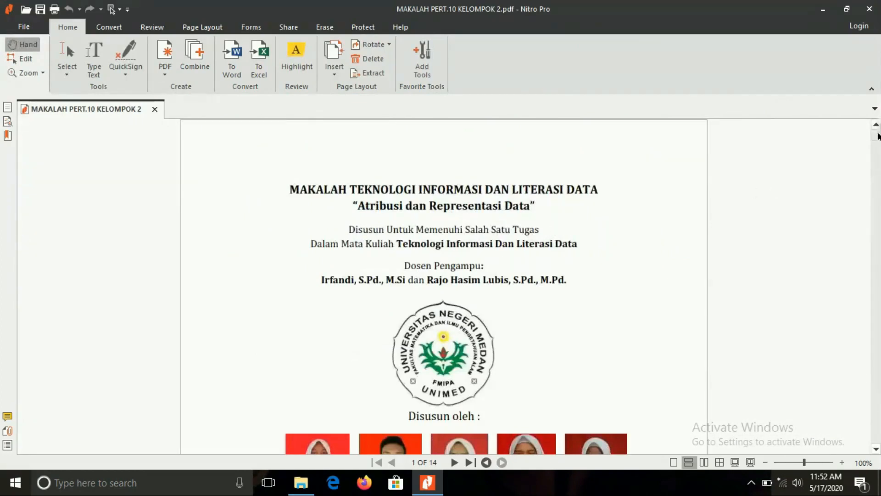
# Step: Save the PDF as MAKALAH PERT.10 KELOMPOK 2.pdf in the tilda folder and close Nitro Pro
pyautogui.moveTo(877, 133); pyautogui.dragTo(877, 148)
pyautogui.scroll(5, 880, 141)
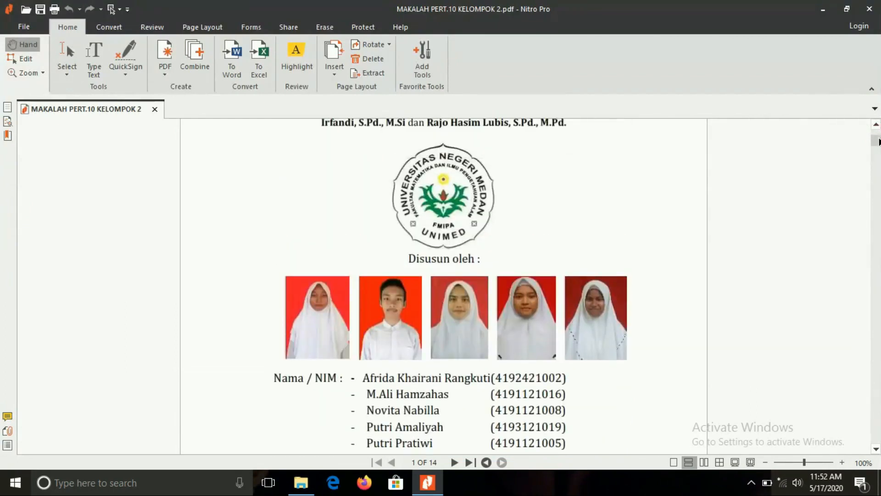
pyautogui.moveTo(879, 142); pyautogui.dragTo(878, 214)
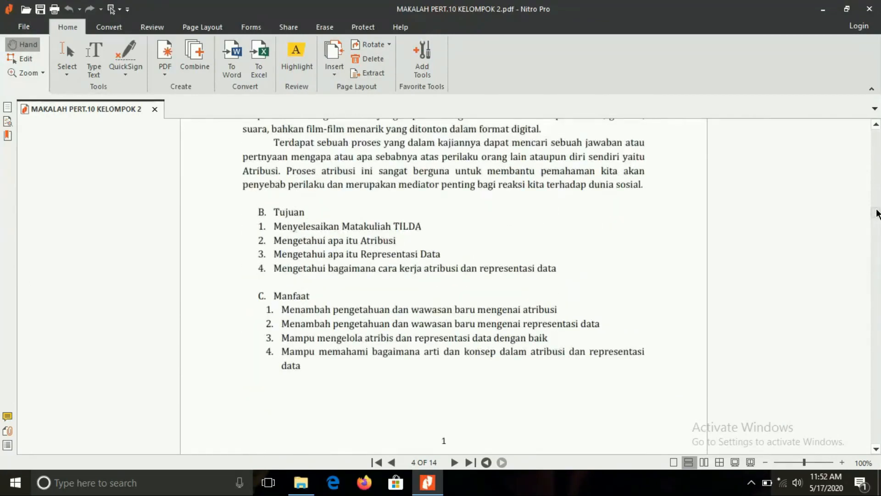
pyautogui.hotkey('ctrl', 'shift', 's')
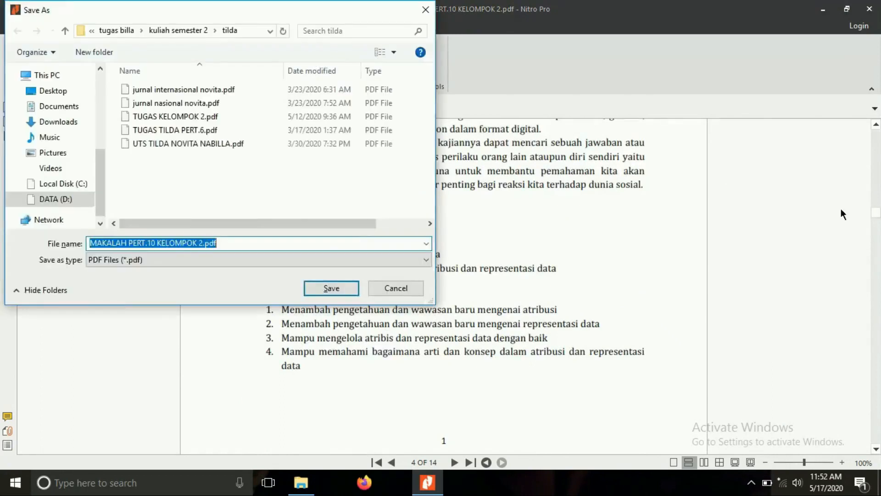
pyautogui.click(332, 290)
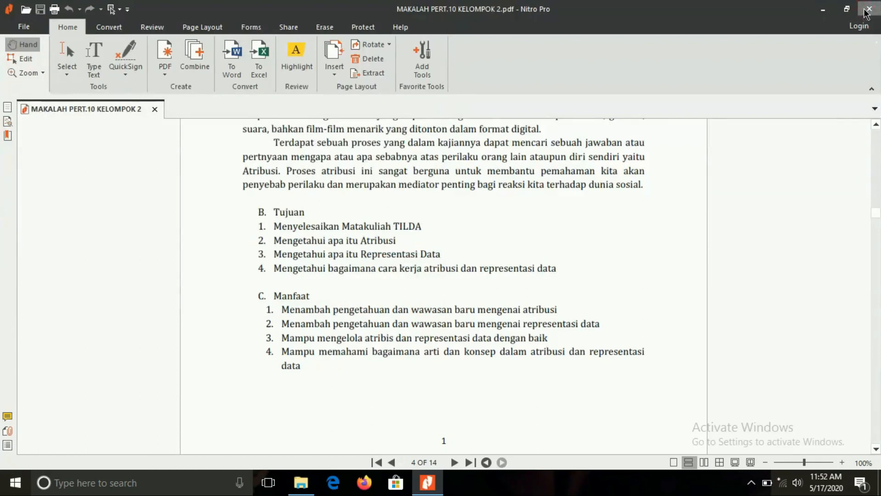
pyautogui.click(866, 13)
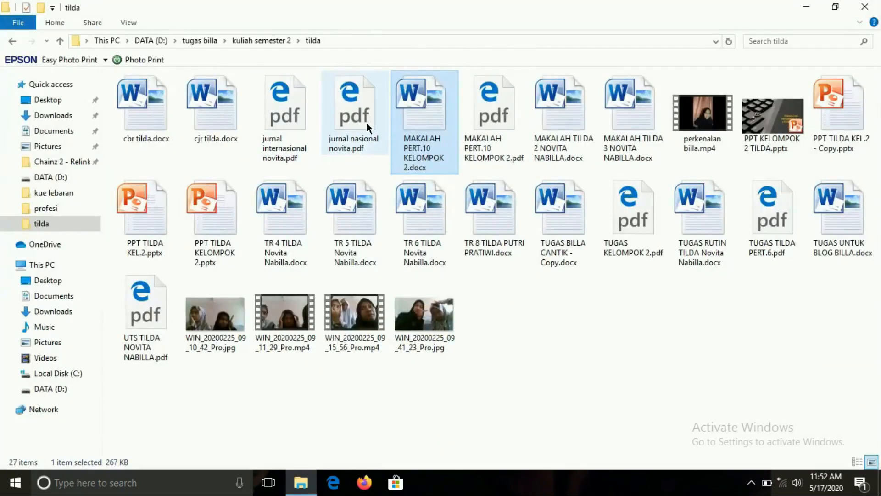
# Step: Convert jurnal nasional novita.pdf into a Word document using Nitro Pro's Convert to MS Word
pyautogui.click(367, 123)
pyautogui.rightClick(367, 122)
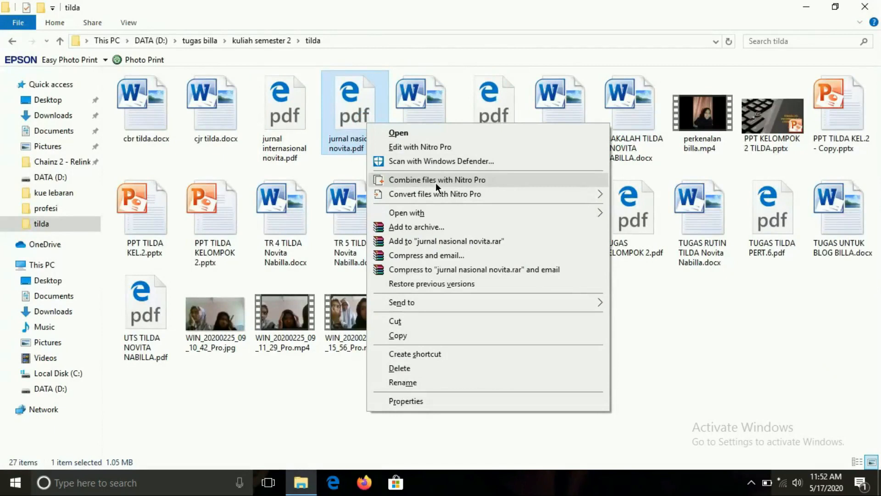
pyautogui.moveTo(437, 196)
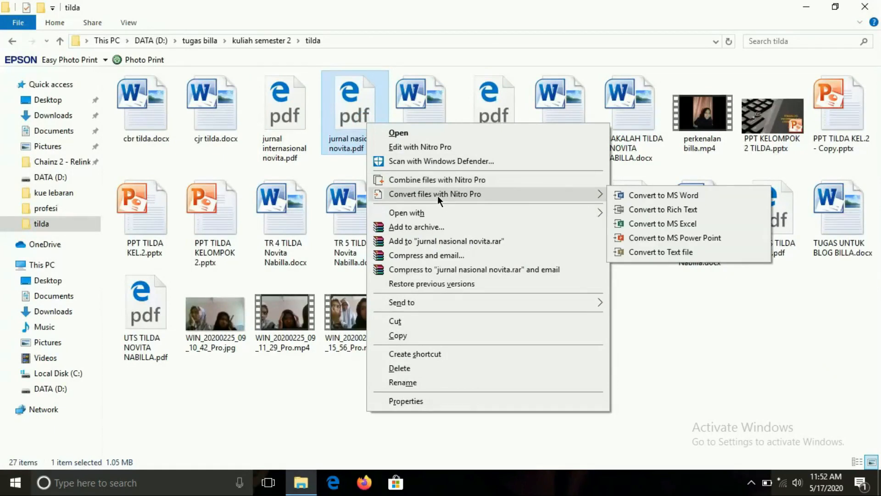
pyautogui.click(669, 196)
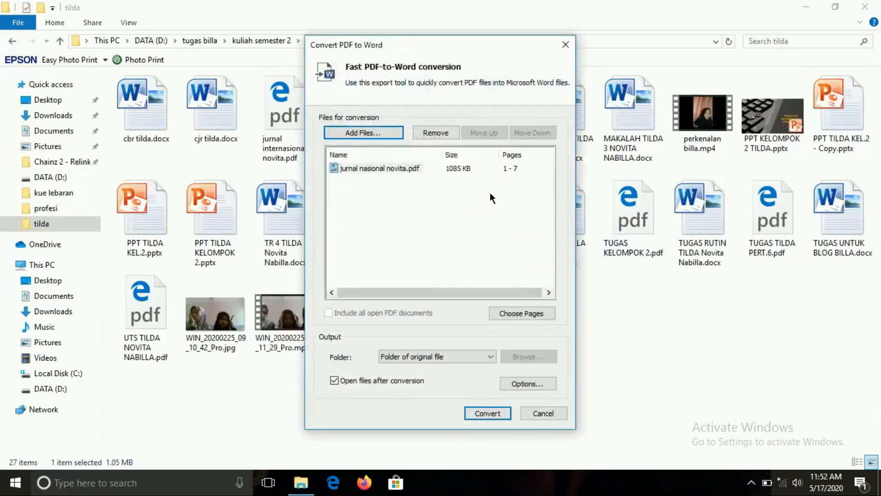
pyautogui.click(486, 413)
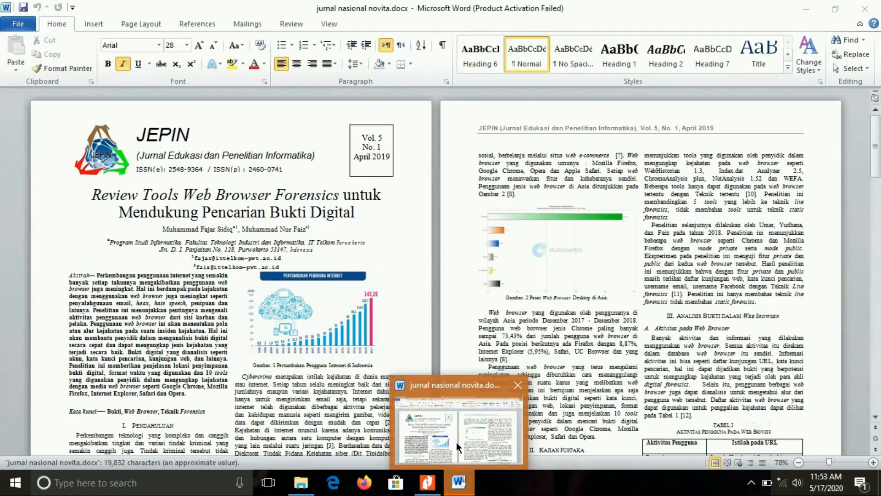
# Step: Dismiss the Office activation warning, scroll the converted journal up to its title, and minimize Word
pyautogui.click(457, 444)
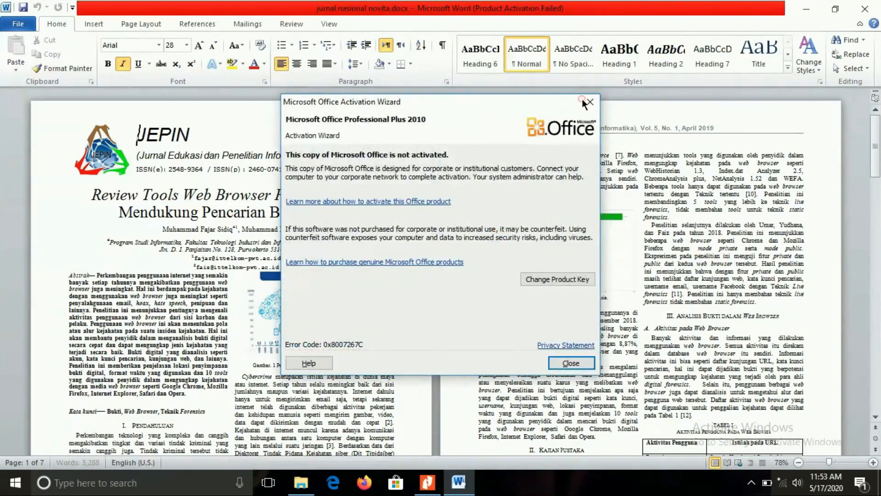
pyautogui.click(583, 99)
pyautogui.moveTo(876, 133); pyautogui.dragTo(876, 146)
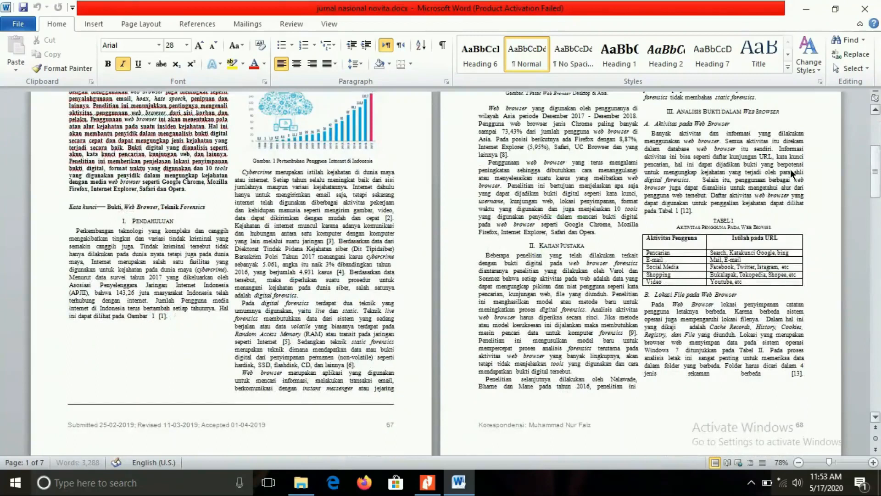
pyautogui.click(875, 112)
pyautogui.click(874, 112)
pyautogui.click(874, 112)
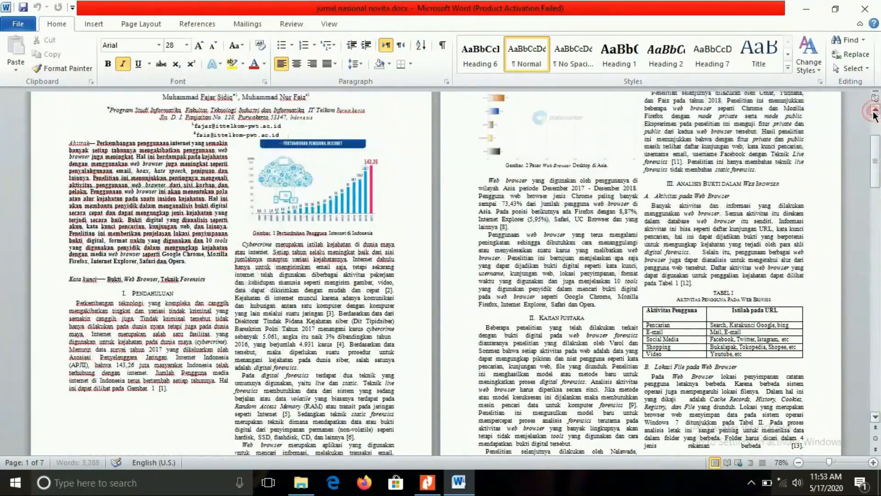
pyautogui.click(874, 112)
pyautogui.click(875, 112)
pyautogui.click(875, 112)
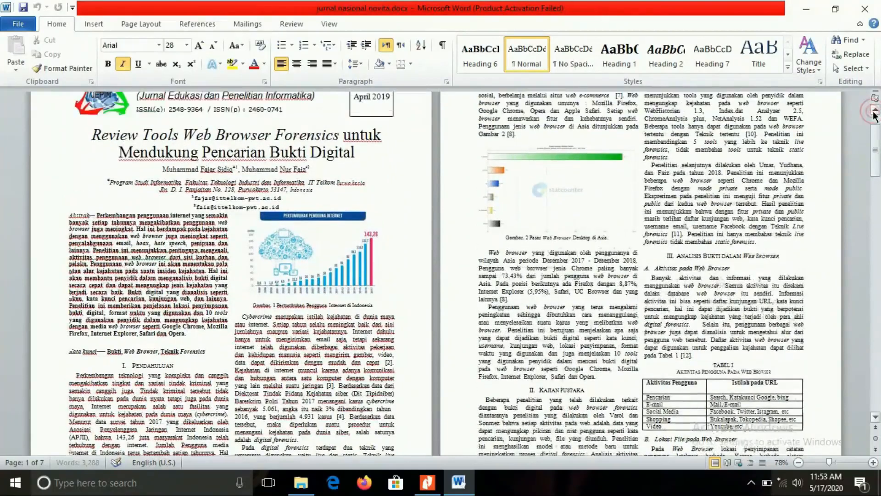
pyautogui.click(807, 10)
# Step: Minimize Nitro Pro and show the context menu for MAKALAH PERT.10 KELOMPOK 2.pdf
pyautogui.click(823, 9)
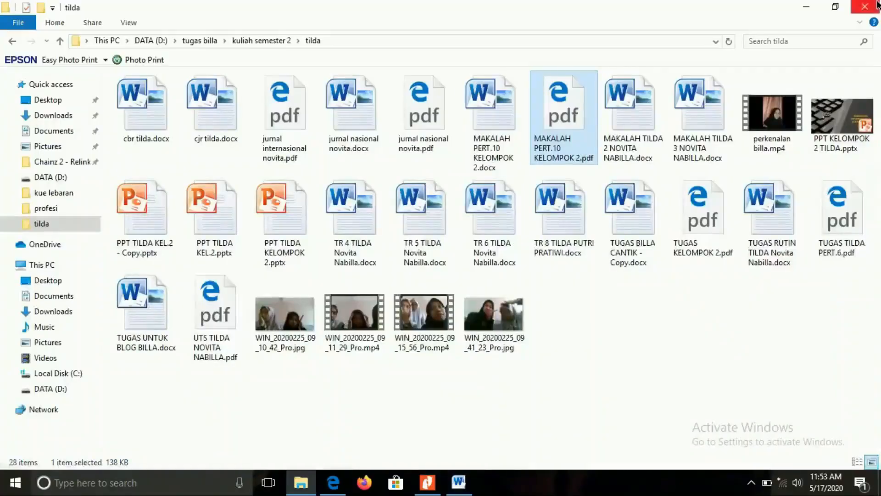
pyautogui.rightClick(550, 117)
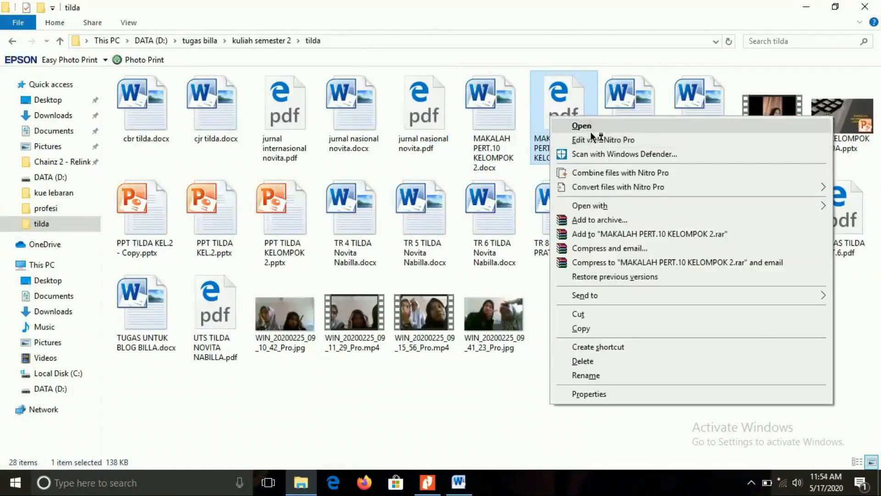
# Step: Open MAKALAH PERT.10 KELOMPOK 2.pdf in Nitro Pro, go to BAB I PENDAHULUAN on page 4, and enable text editing
pyautogui.moveTo(597, 204)
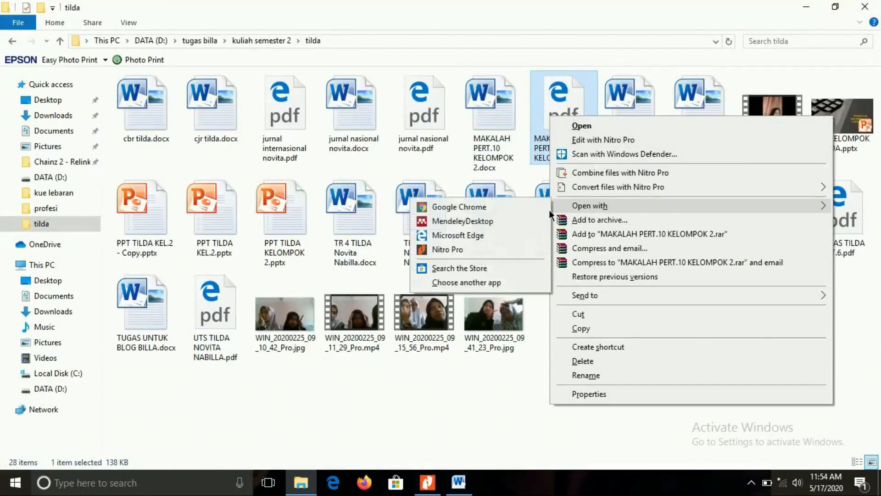
pyautogui.click(495, 251)
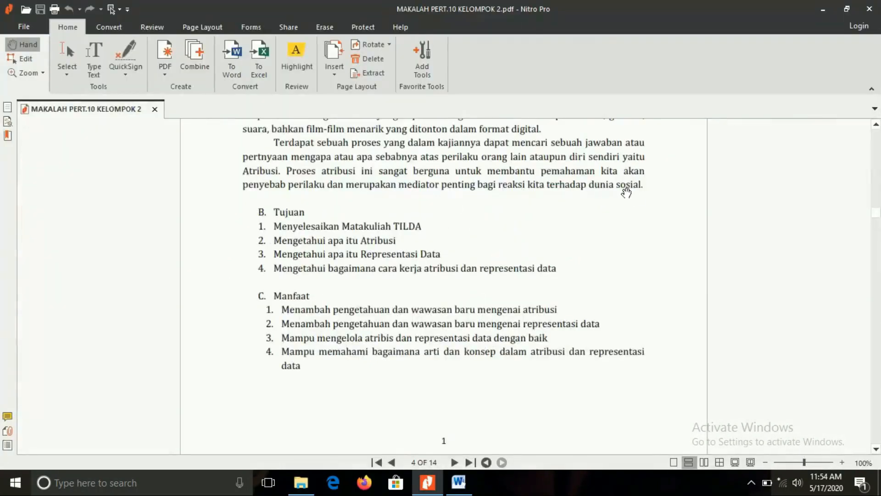
pyautogui.moveTo(877, 211)
pyautogui.mouseDown()
pyautogui.moveTo(870, 140)
pyautogui.moveTo(878, 202)
pyautogui.mouseUp()
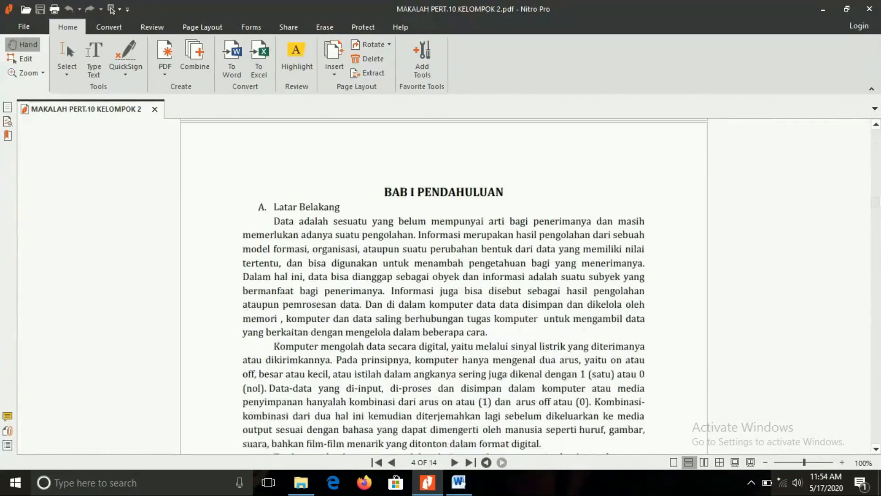
pyautogui.click(529, 231)
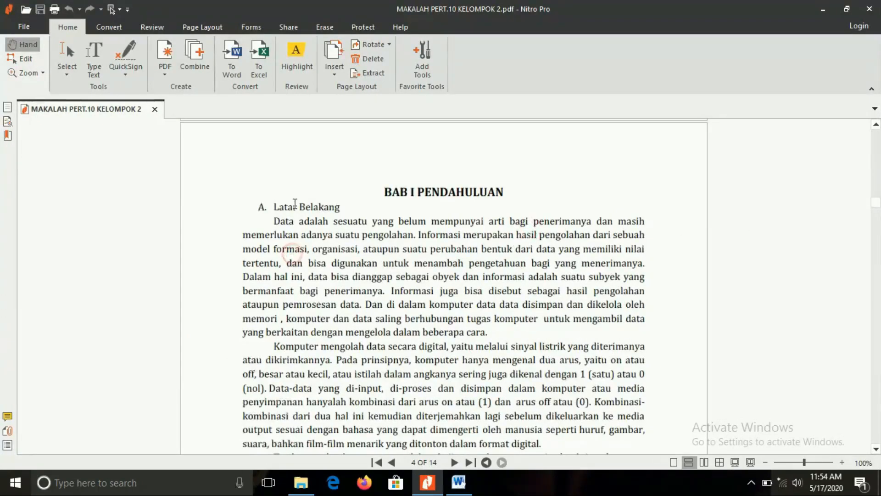
pyautogui.moveTo(276, 217); pyautogui.dragTo(352, 217)
pyautogui.click(326, 235)
pyautogui.click(326, 235)
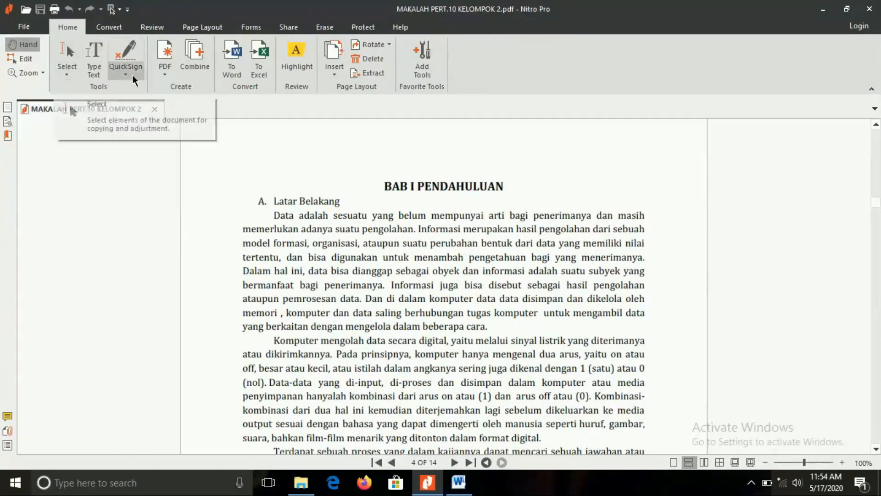
pyautogui.click(26, 59)
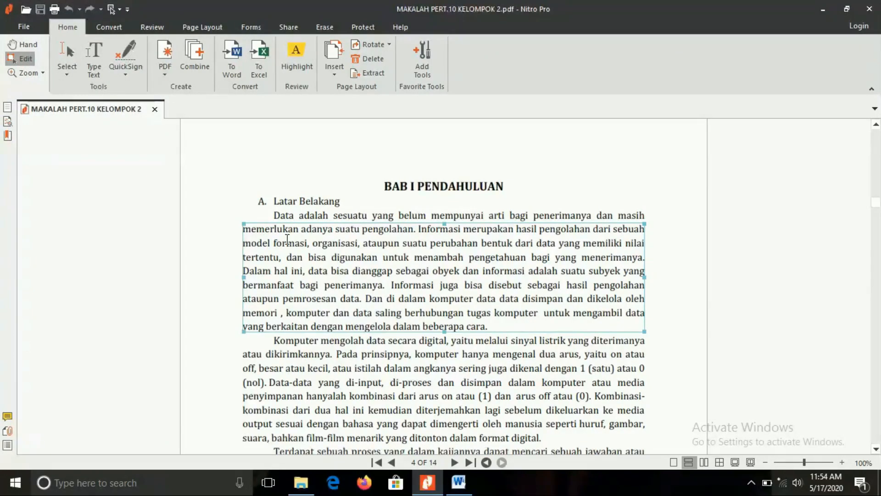
pyautogui.click(359, 352)
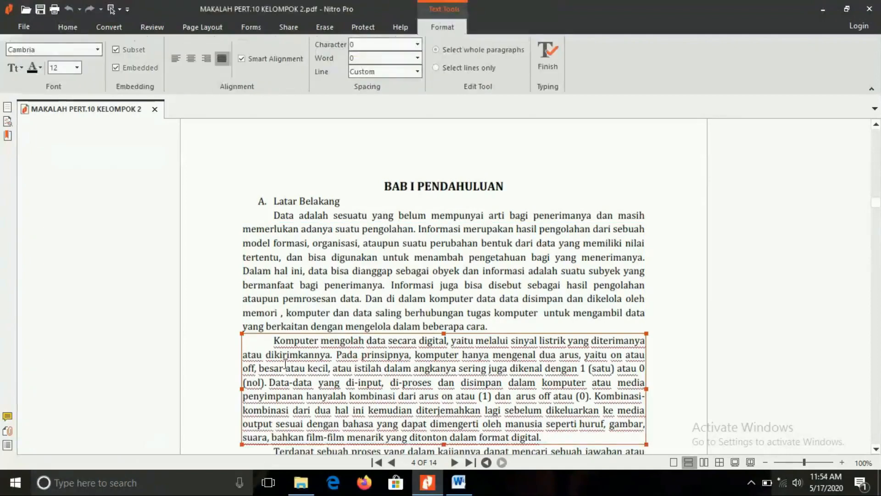
pyautogui.click(275, 342)
pyautogui.write('dalam')
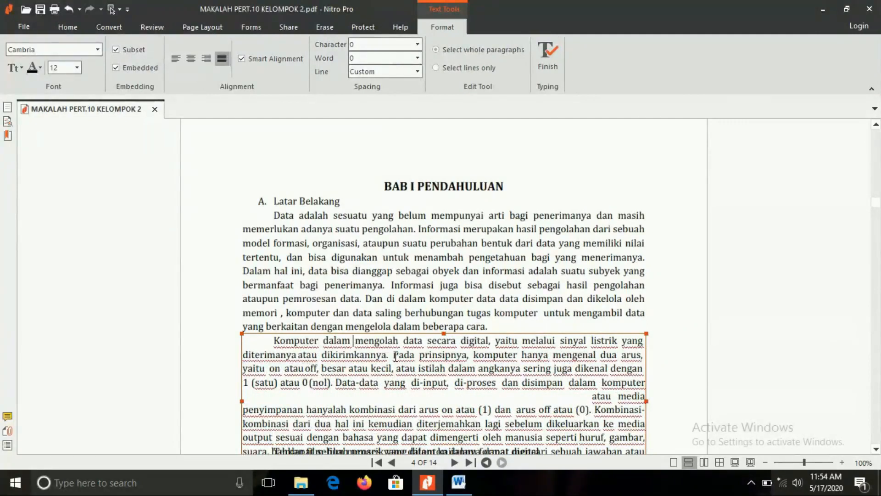
pyautogui.press('BackSpace')
pyautogui.press('BackSpace')
pyautogui.press('BackSpace')
pyautogui.press('BackSpace')
pyautogui.press('BackSpace')
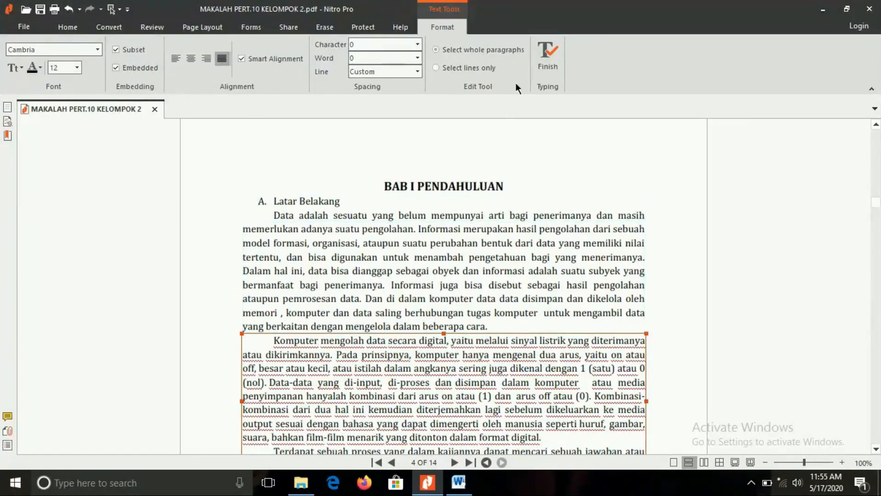
pyautogui.click(538, 51)
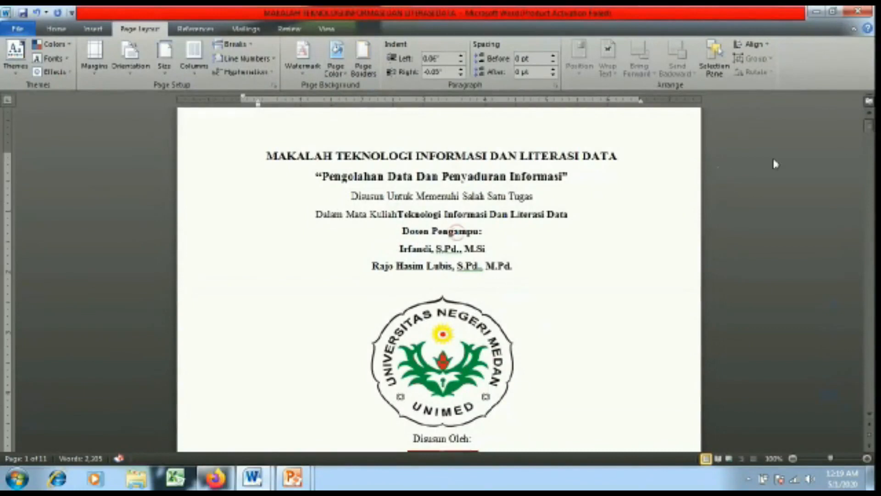
# Step: Insert a Plain Number 2 page number at the bottom of the page and close the footer
pyautogui.moveTo(870, 125)
pyautogui.mouseDown()
pyautogui.moveTo(869, 139)
pyautogui.moveTo(869, 123)
pyautogui.mouseUp()
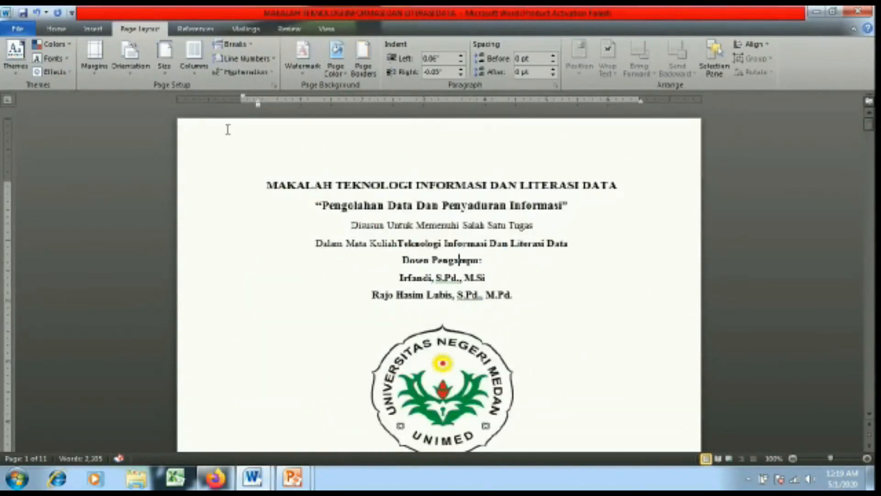
pyautogui.click(93, 29)
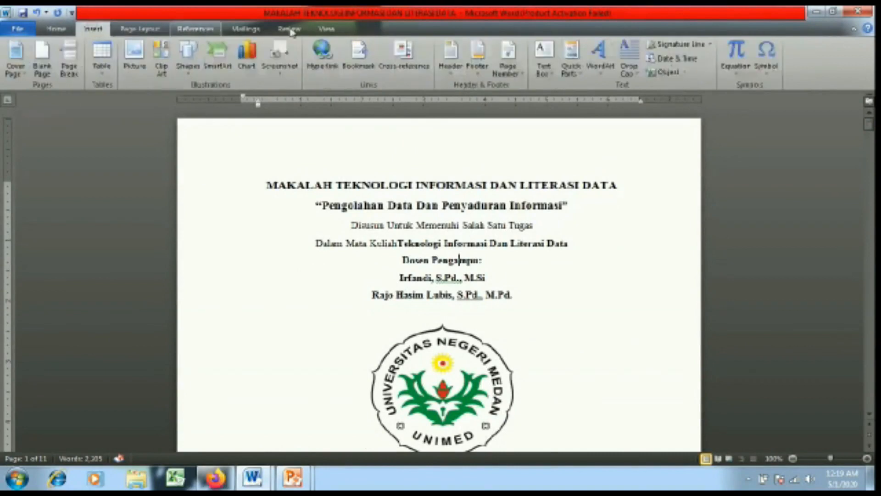
pyautogui.click(522, 75)
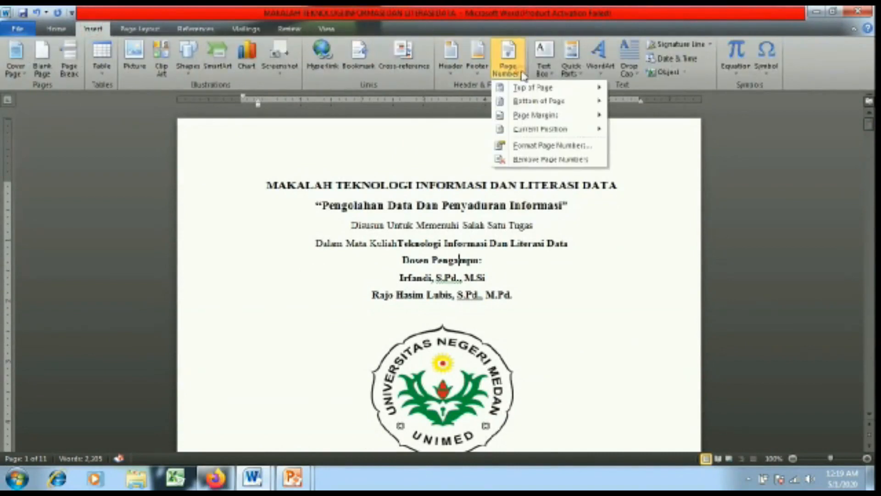
pyautogui.moveTo(577, 108)
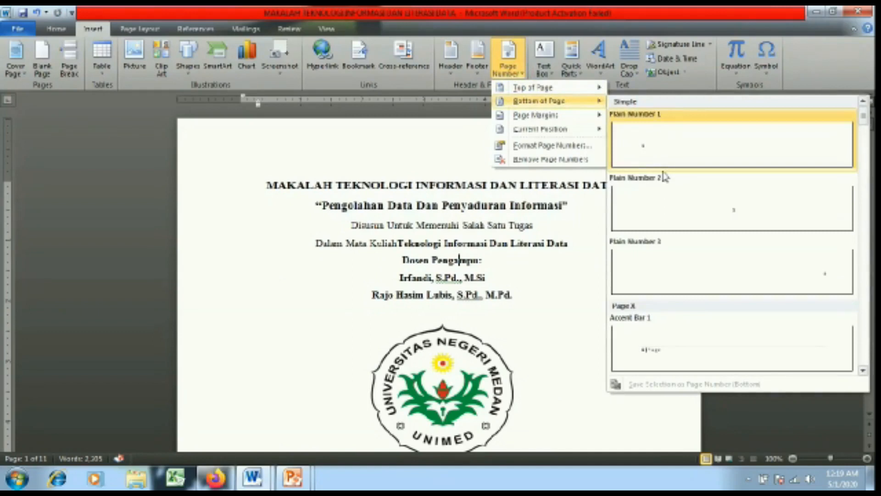
pyautogui.click(689, 204)
pyautogui.moveTo(869, 137)
pyautogui.mouseDown()
pyautogui.moveTo(872, 181)
pyautogui.moveTo(871, 127)
pyautogui.mouseUp()
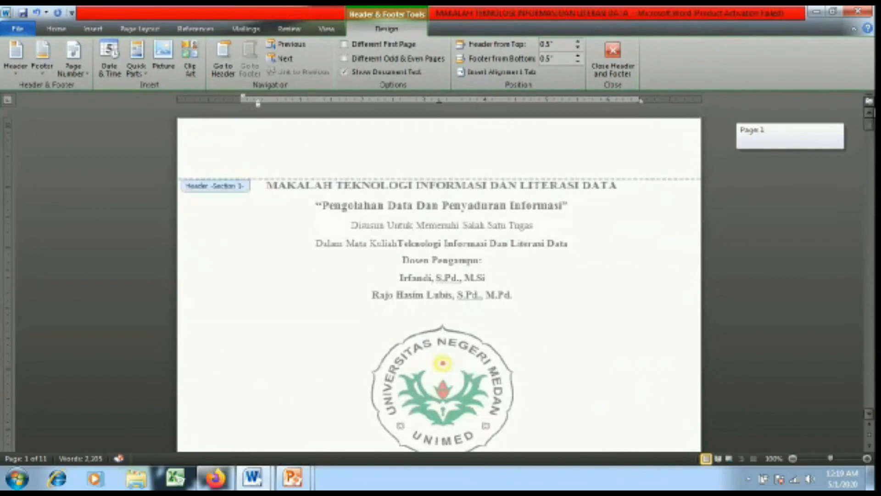
pyautogui.click(624, 52)
pyautogui.moveTo(869, 126); pyautogui.dragTo(870, 147)
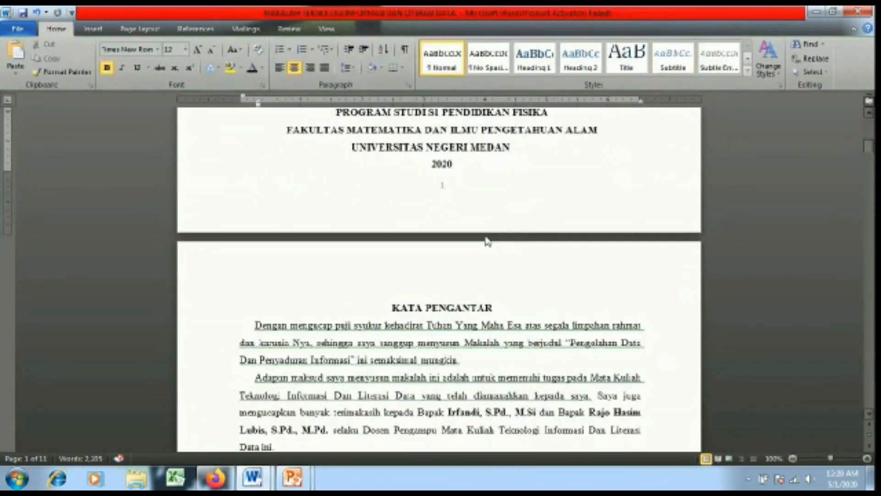
# Step: Insert a Next Page section break before KATA PENGANTAR and open the title page's footer
pyautogui.click(392, 307)
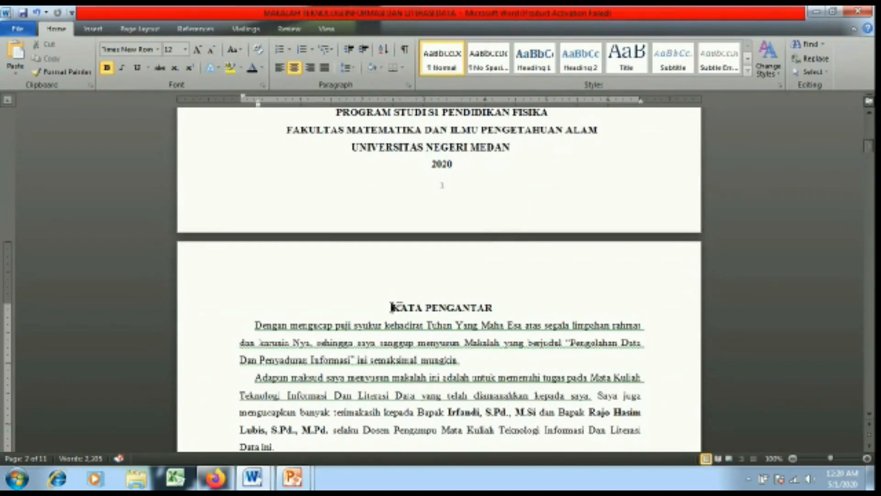
pyautogui.click(140, 28)
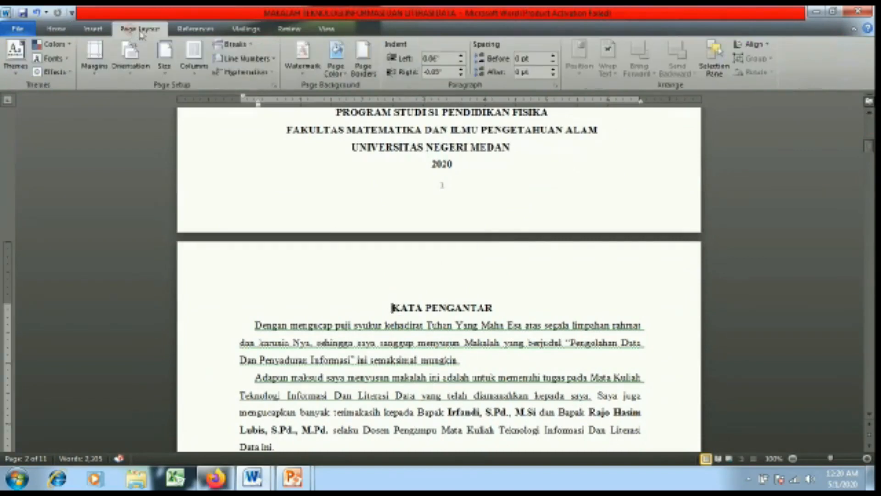
pyautogui.click(224, 44)
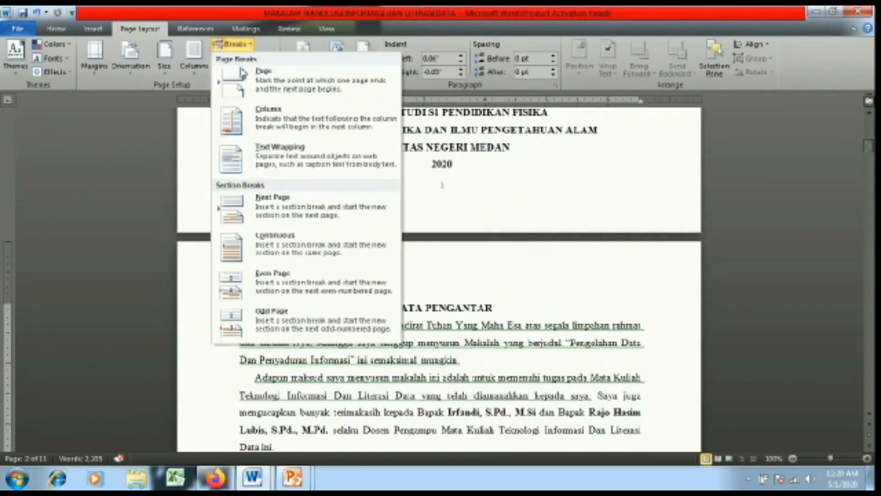
pyautogui.click(283, 215)
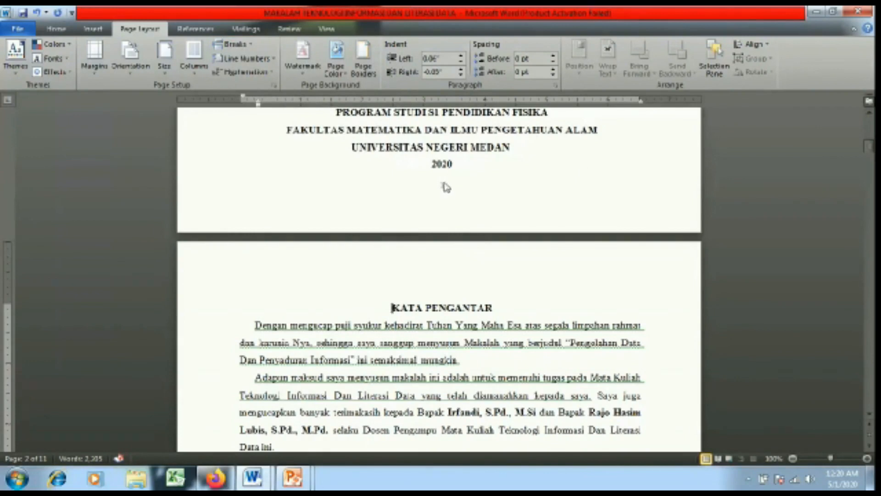
pyautogui.doubleClick(445, 186)
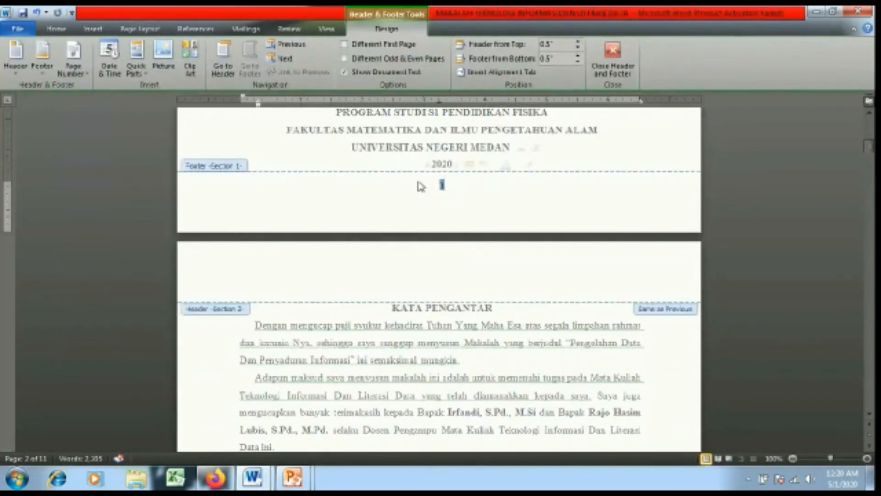
# Step: Leave the cover page unnumbered with Different First Page and format section 2's page numbers as i, ii, iii starting at i
pyautogui.click(345, 46)
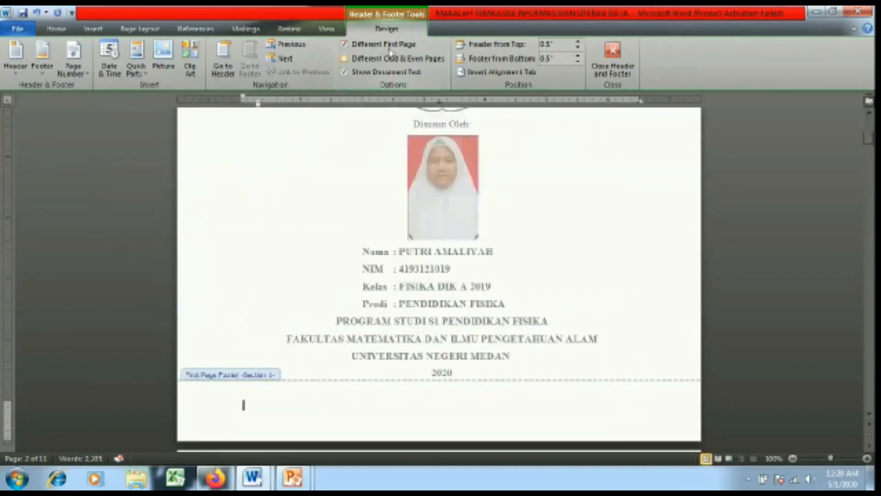
pyautogui.moveTo(871, 138); pyautogui.dragTo(870, 171)
pyautogui.moveTo(451, 193); pyautogui.dragTo(406, 192)
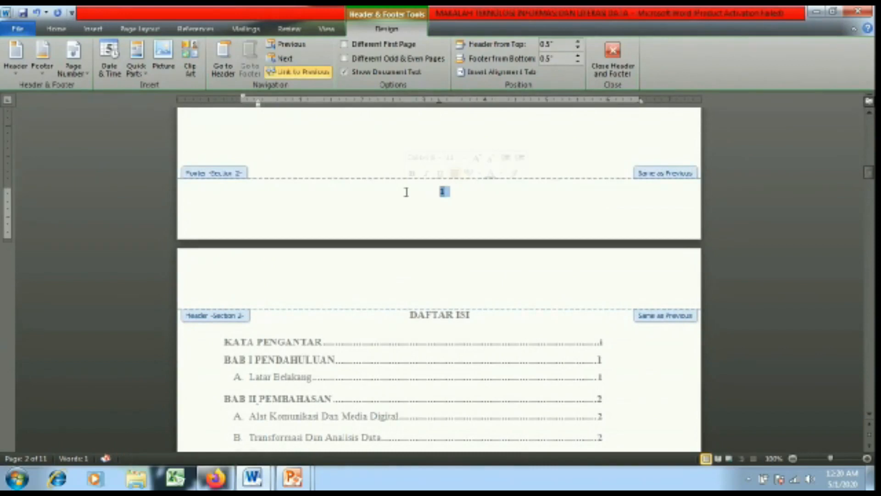
pyautogui.click(73, 62)
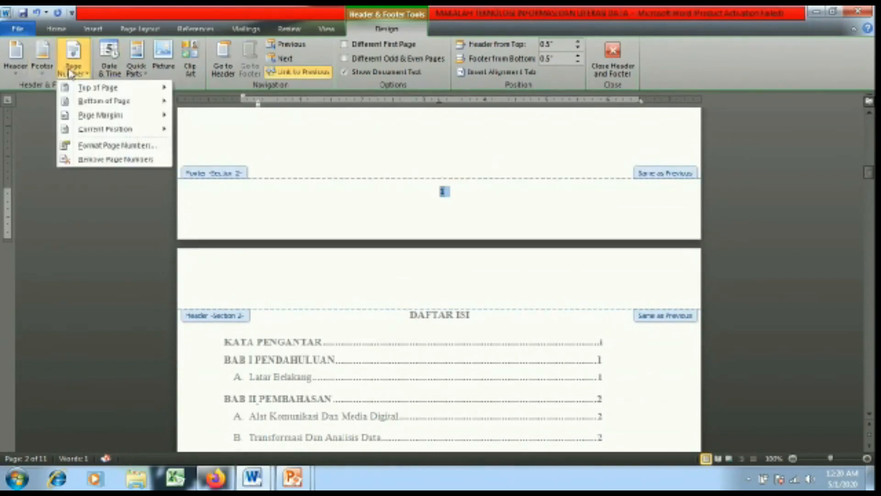
pyautogui.click(116, 150)
pyautogui.click(507, 168)
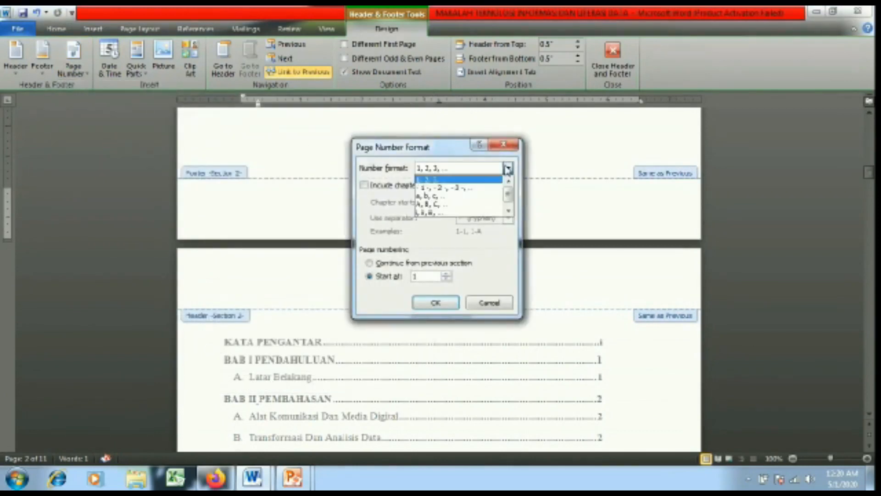
pyautogui.click(444, 211)
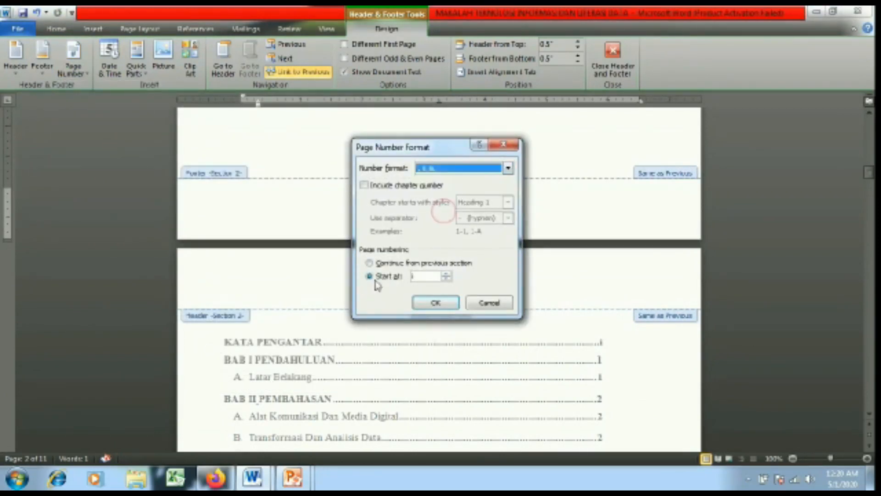
pyautogui.click(423, 299)
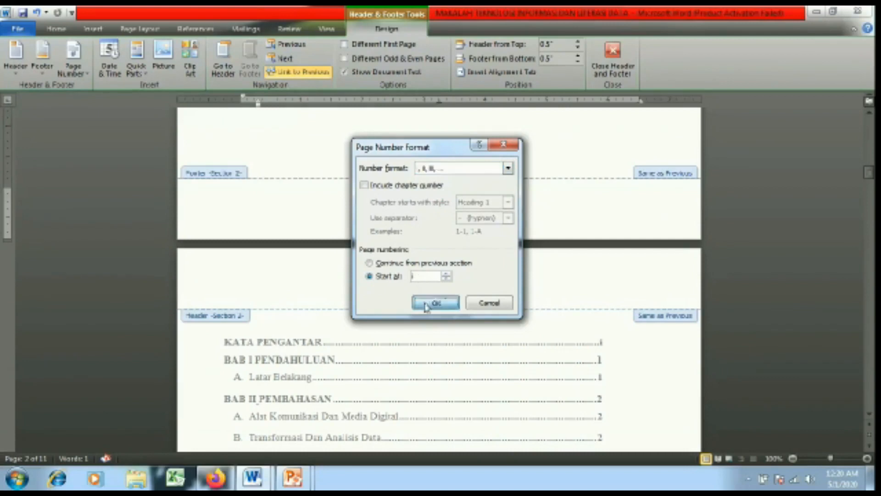
pyautogui.moveTo(872, 173); pyautogui.dragTo(871, 209)
# Step: Insert a Next Page section break before the BAB I PENDAHULUAN heading
pyautogui.click(614, 67)
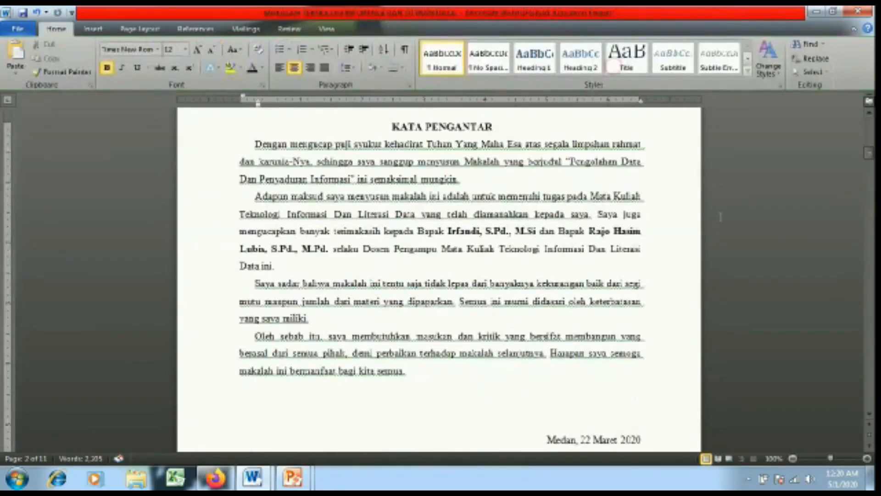
pyautogui.moveTo(872, 159); pyautogui.dragTo(872, 210)
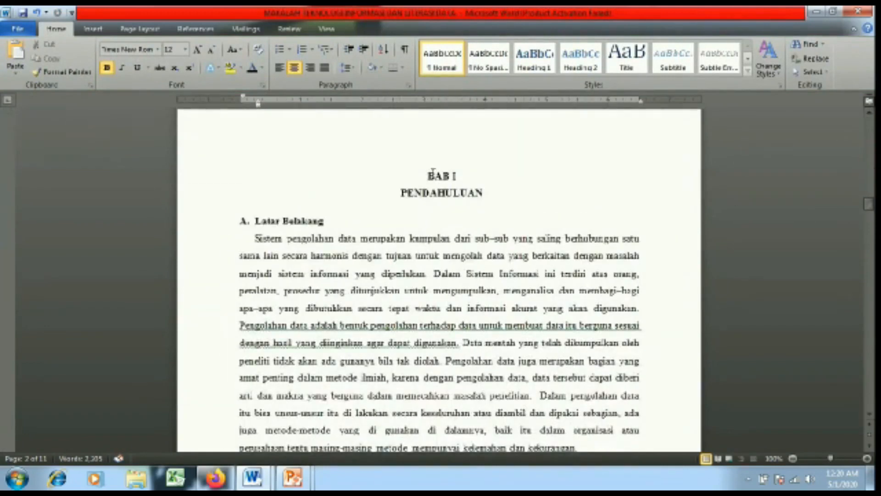
pyautogui.click(426, 175)
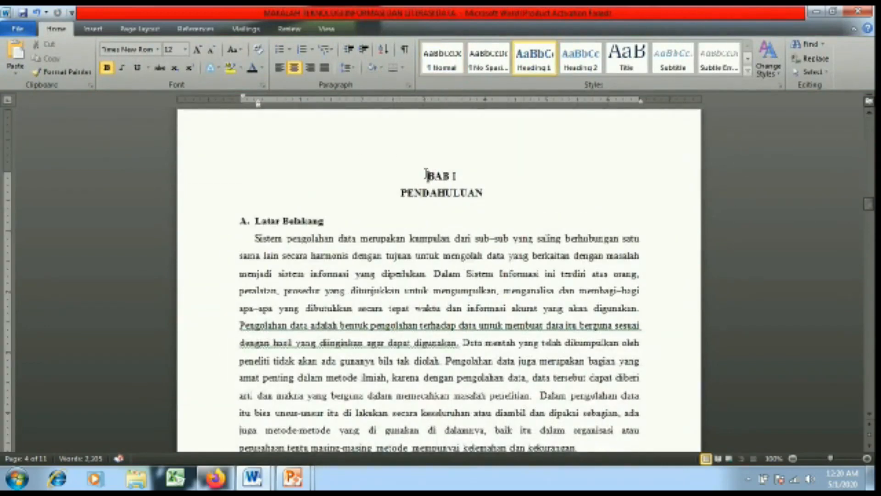
pyautogui.click(152, 29)
pyautogui.click(232, 44)
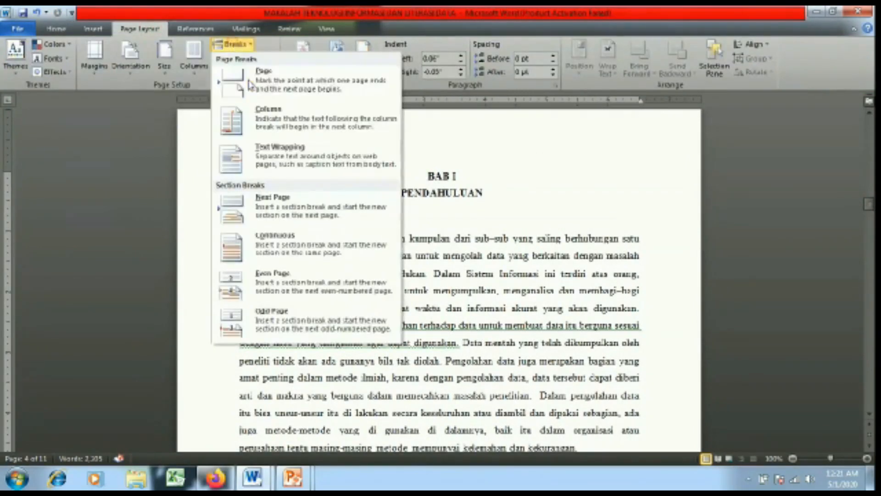
pyautogui.click(285, 210)
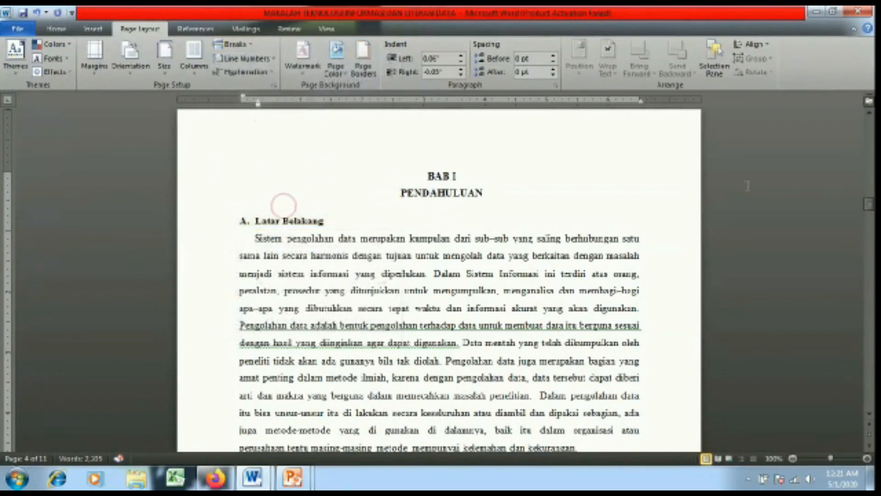
pyautogui.moveTo(871, 205); pyautogui.dragTo(870, 223)
# Step: Format the BAB I footer's page numbers as 1, 2, 3 restarting at 1
pyautogui.doubleClick(447, 239)
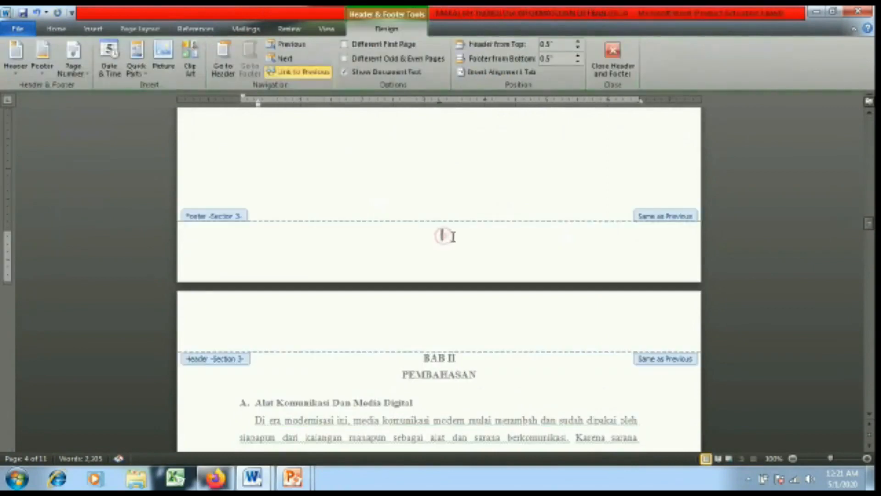
pyautogui.click(73, 72)
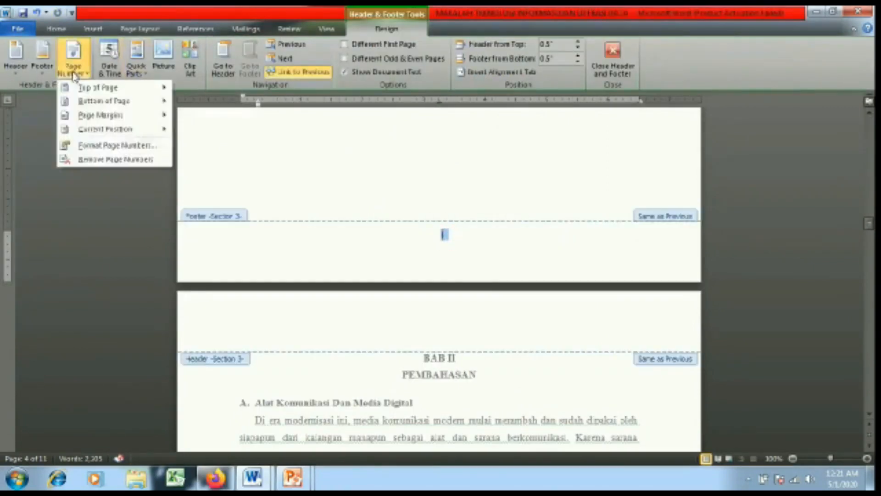
pyautogui.click(91, 146)
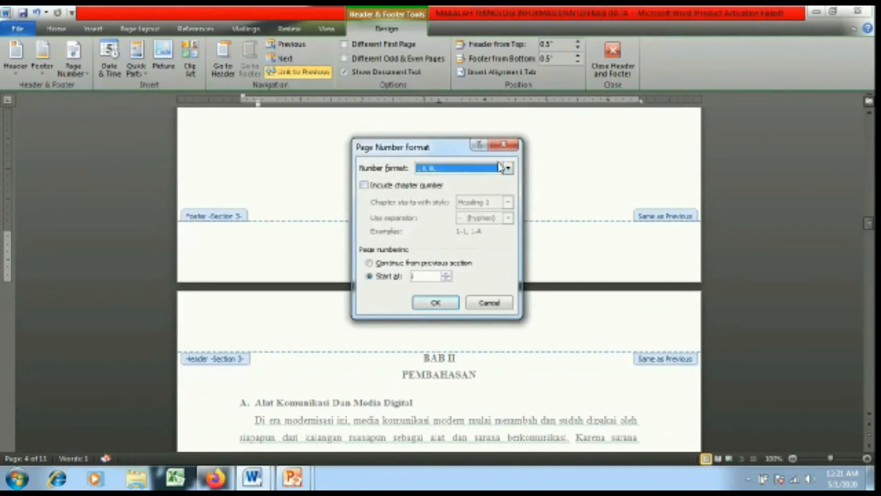
pyautogui.click(500, 168)
pyautogui.click(453, 183)
pyautogui.click(430, 303)
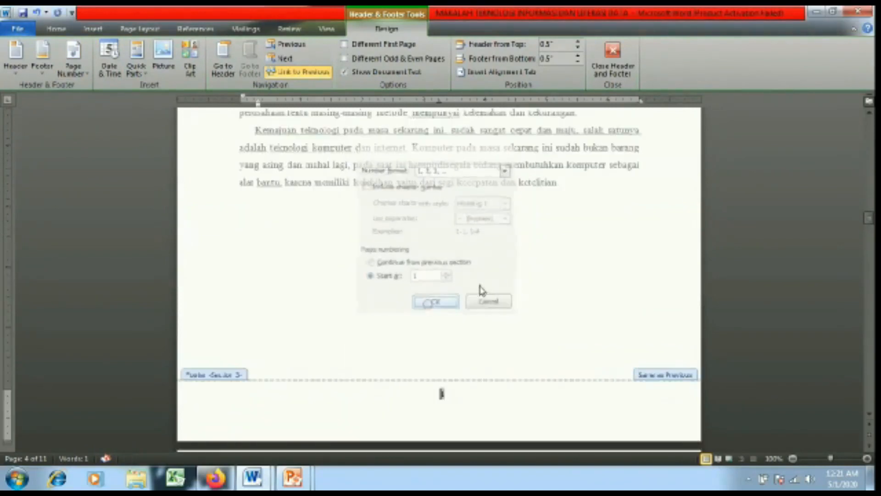
pyautogui.moveTo(871, 219); pyautogui.dragTo(874, 294)
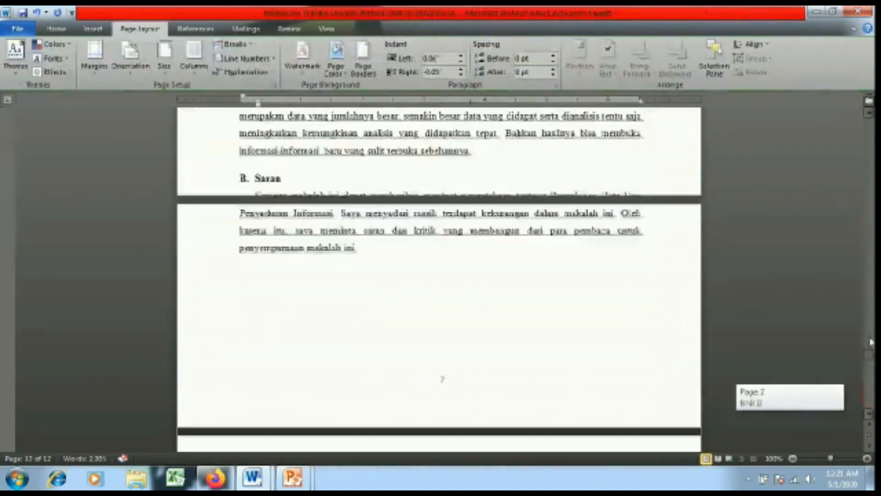
pyautogui.moveTo(872, 342); pyautogui.dragTo(872, 245)
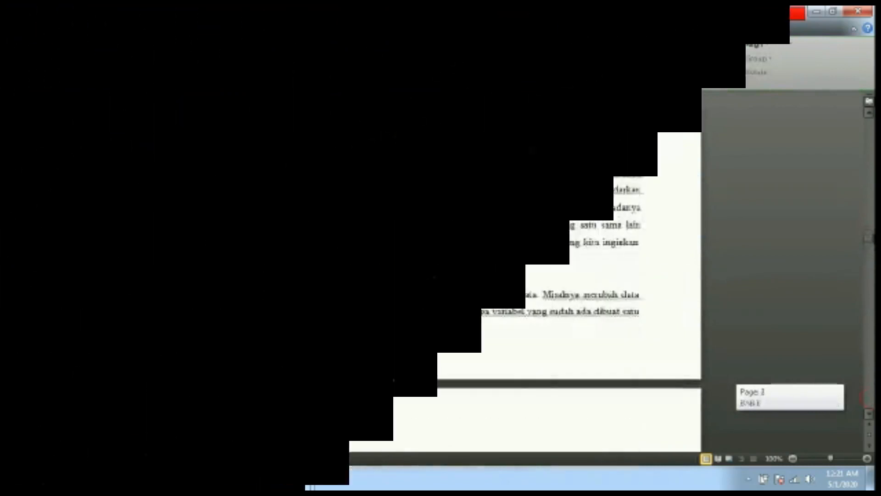